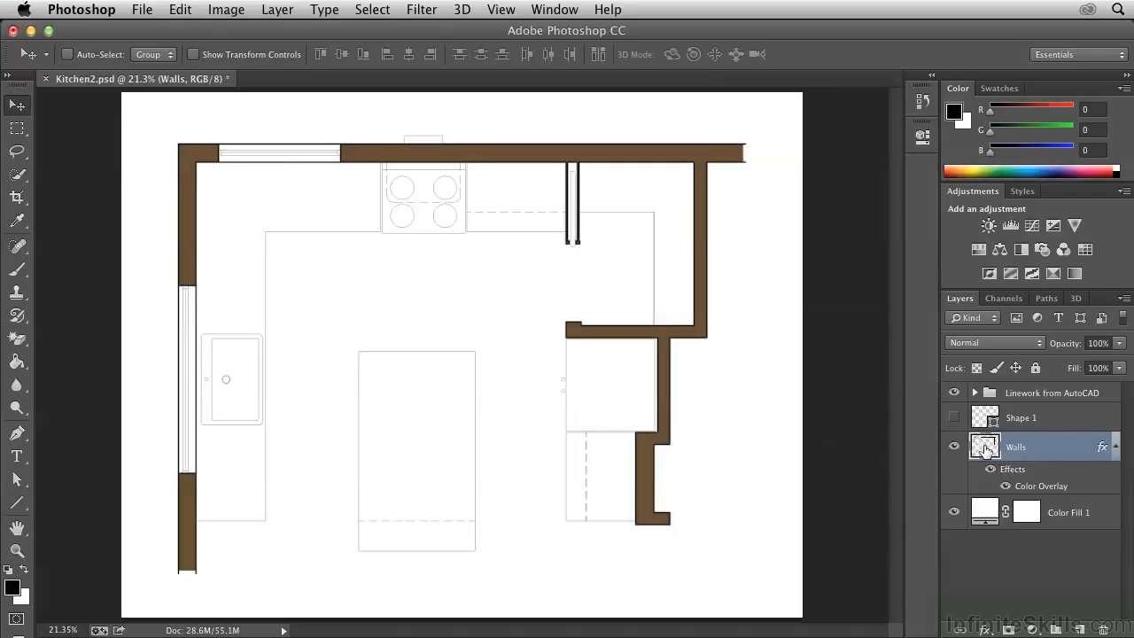
# - Create a layer named Counters directly above the Walls layer and delete the hidden Shape 1 layer
pyautogui.moveTo(986, 447); pyautogui.dragTo(1082, 630)
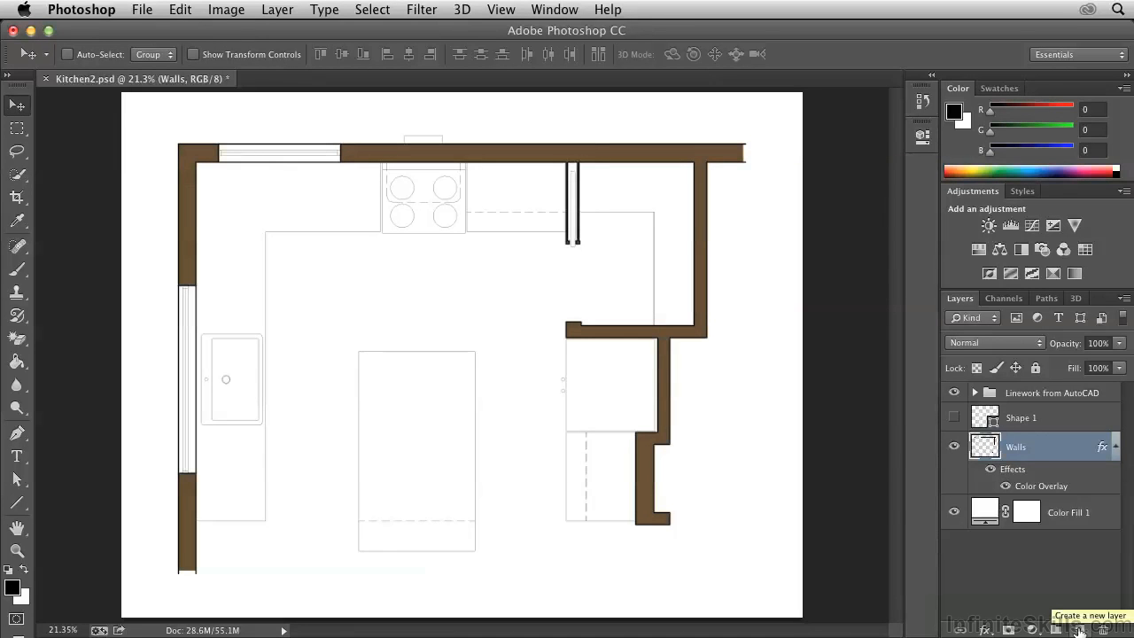
pyautogui.click(1078, 630)
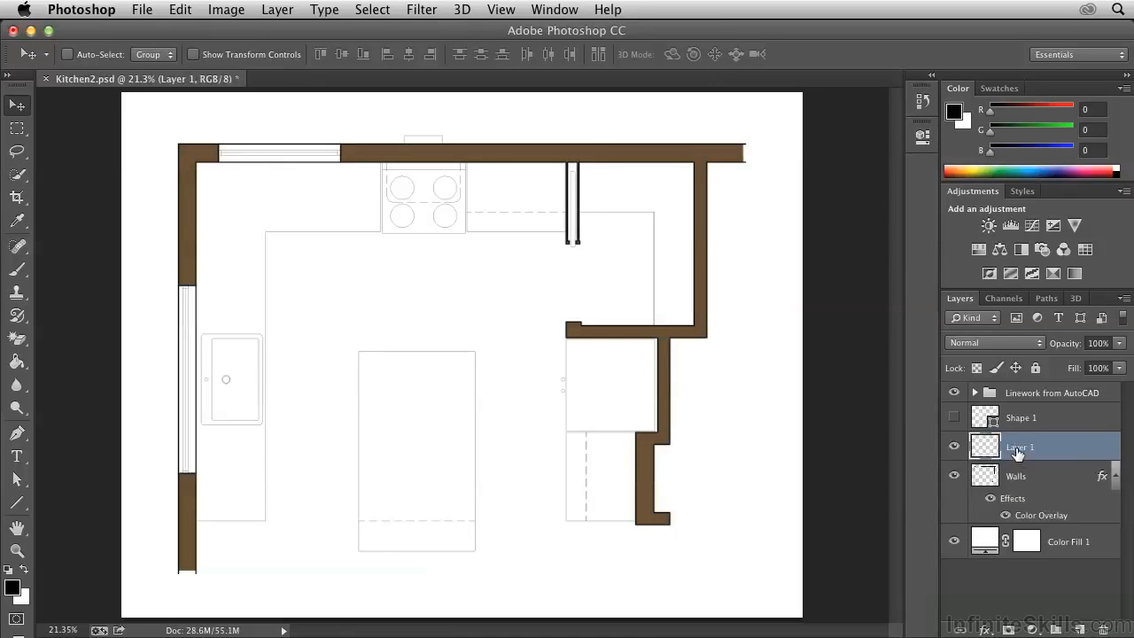
pyautogui.doubleClick(1020, 448)
pyautogui.write('C')
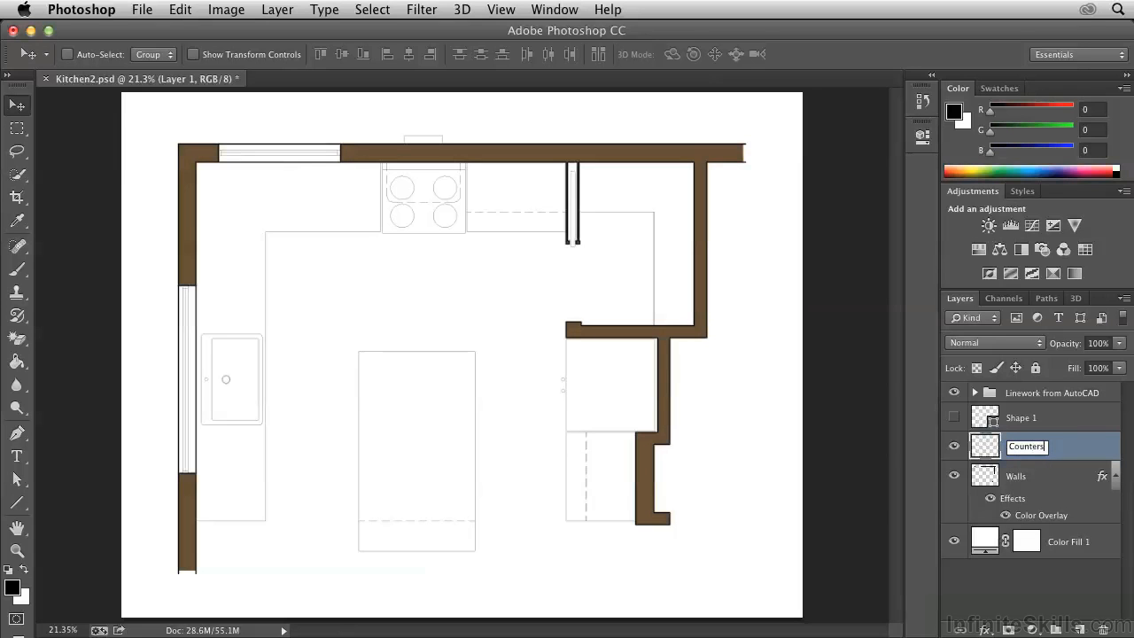
pyautogui.write('ounters')
pyautogui.press('Return')
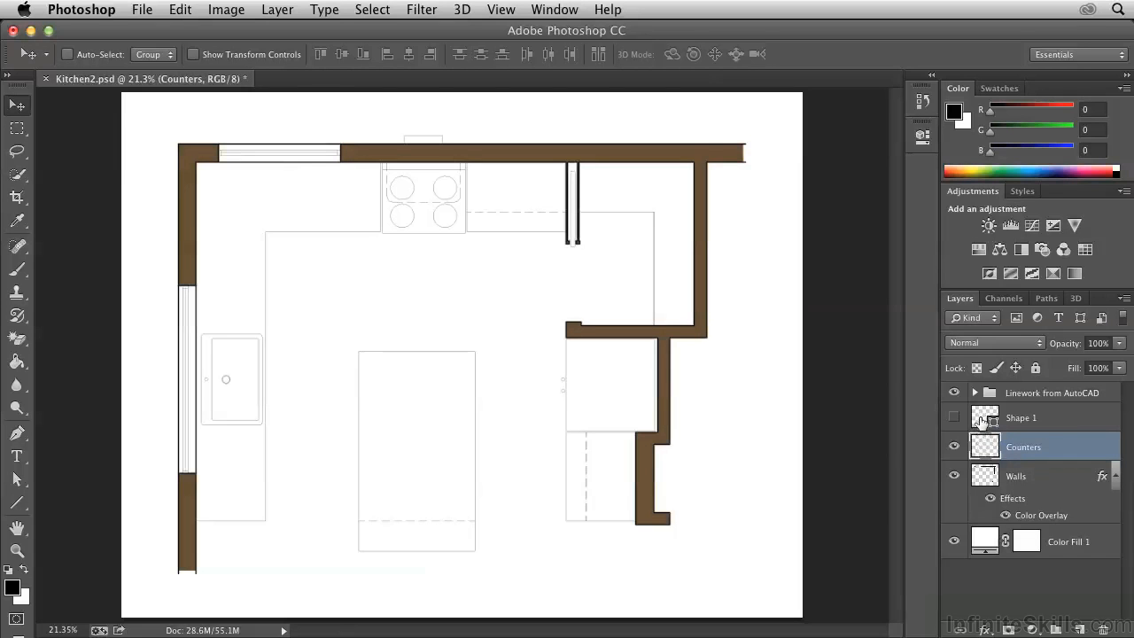
pyautogui.moveTo(980, 420); pyautogui.dragTo(1104, 629)
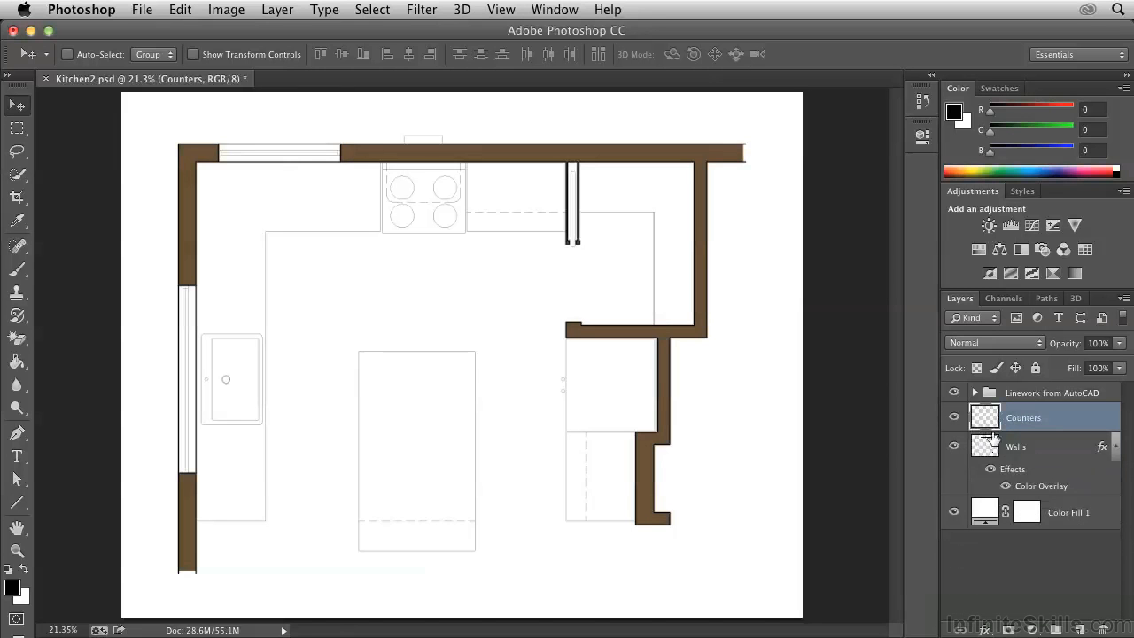
# - Fill the L-shaped counter, the counter beside the stove and the one below the refrigerator with black using the Paint Bucket
pyautogui.click(16, 361)
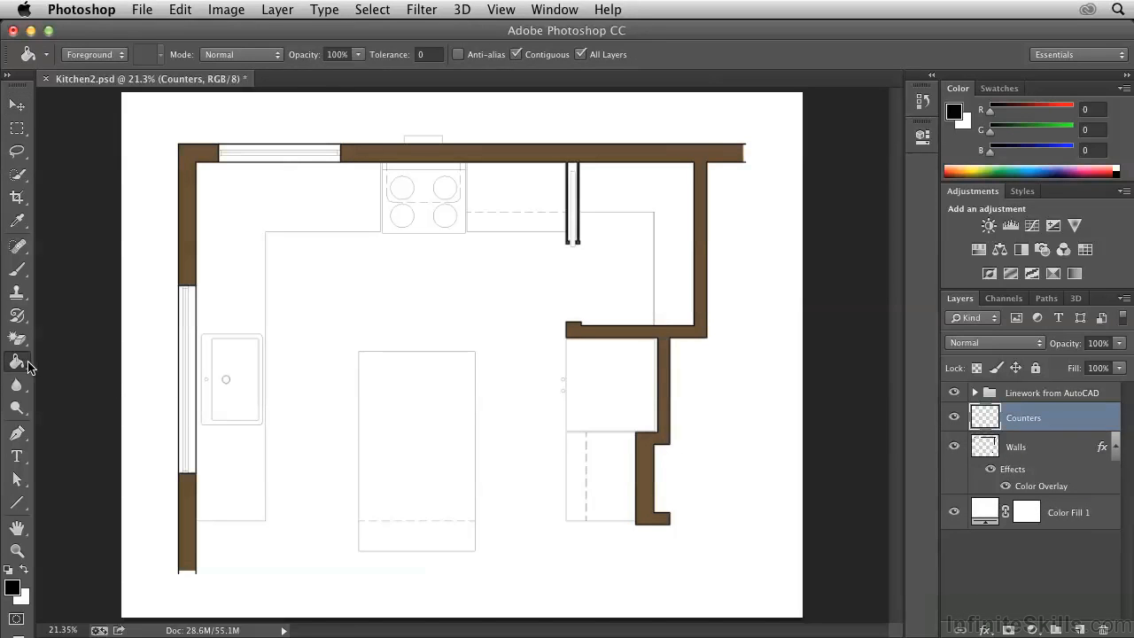
pyautogui.click(247, 235)
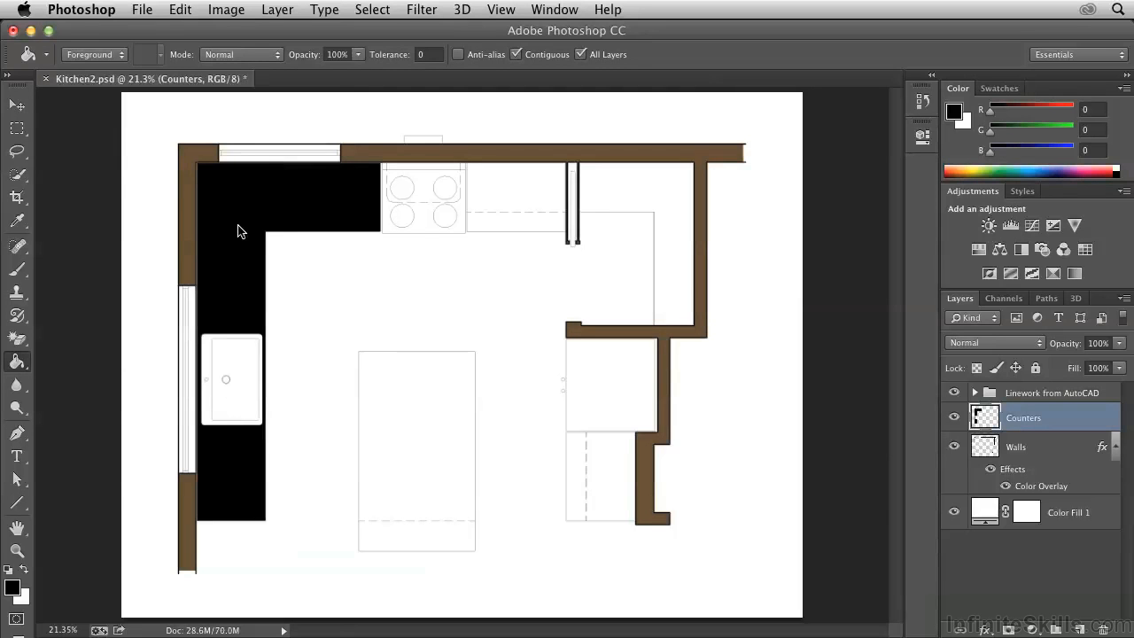
pyautogui.click(514, 193)
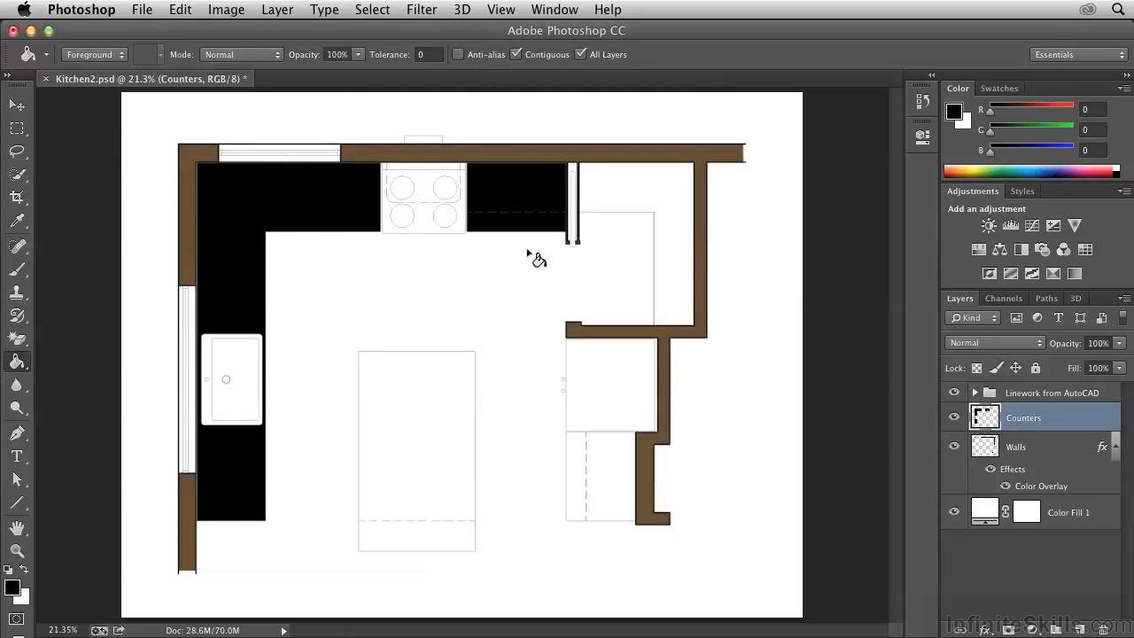
pyautogui.click(626, 475)
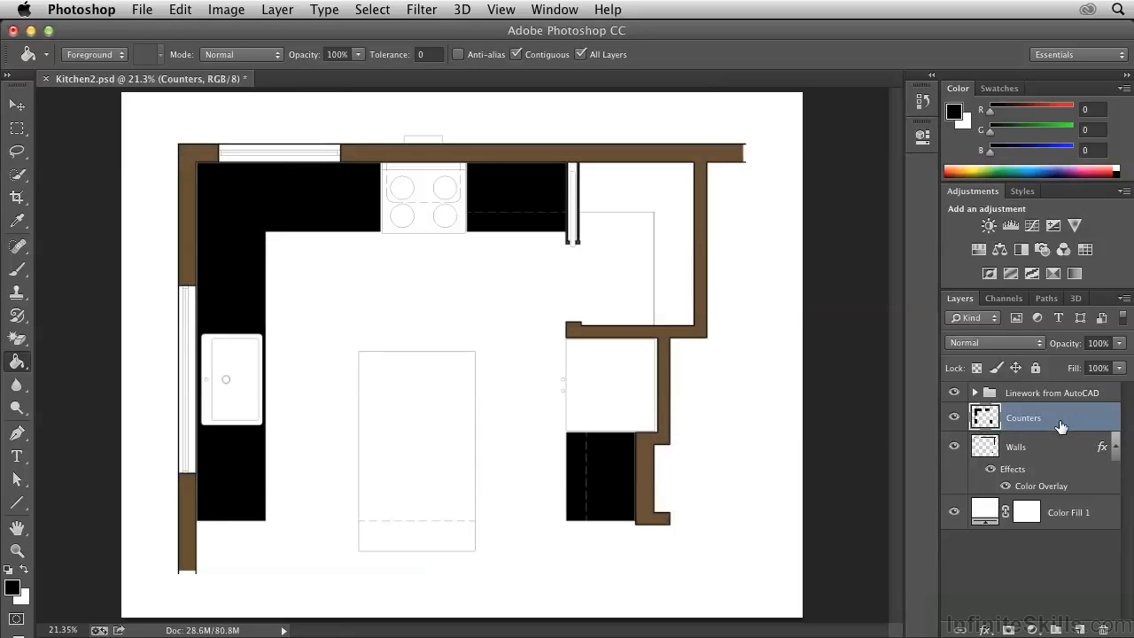
# - Add a Pattern Overlay to the Counters layer, replacing the pattern set with Texture Fill and picking the gray granite-like pattern starting its second row
pyautogui.doubleClick(1061, 426)
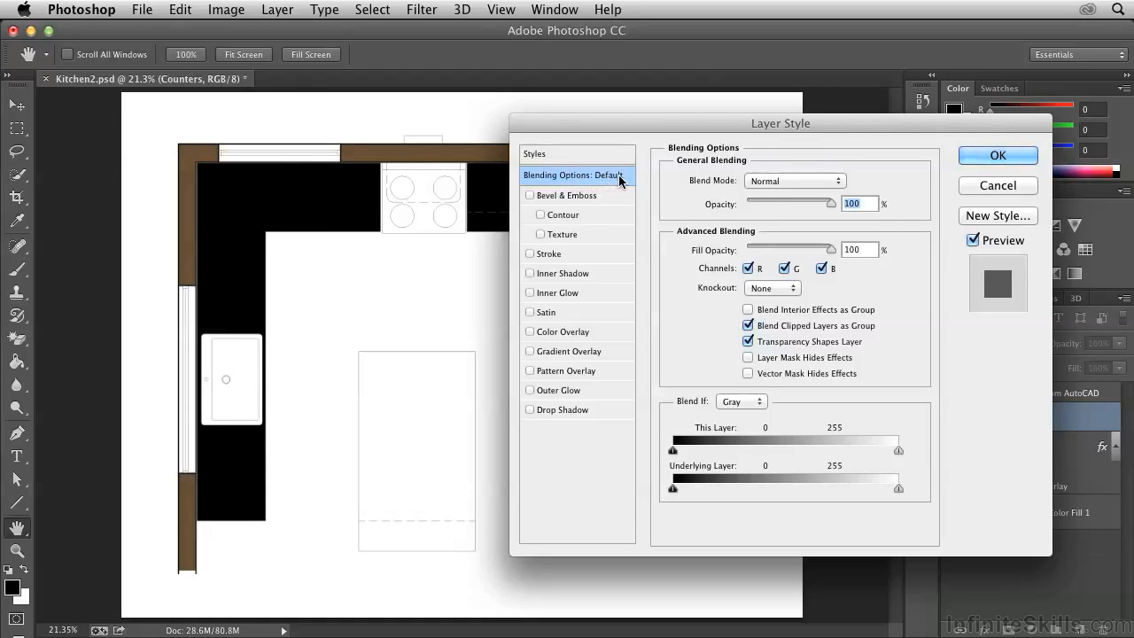
pyautogui.click(584, 377)
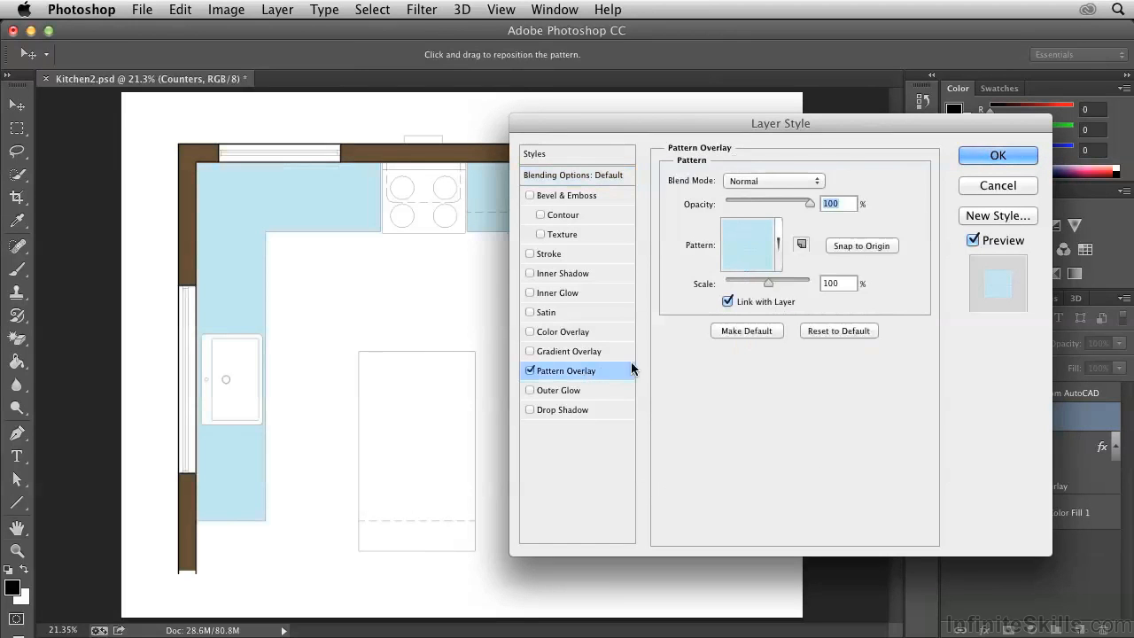
pyautogui.click(780, 257)
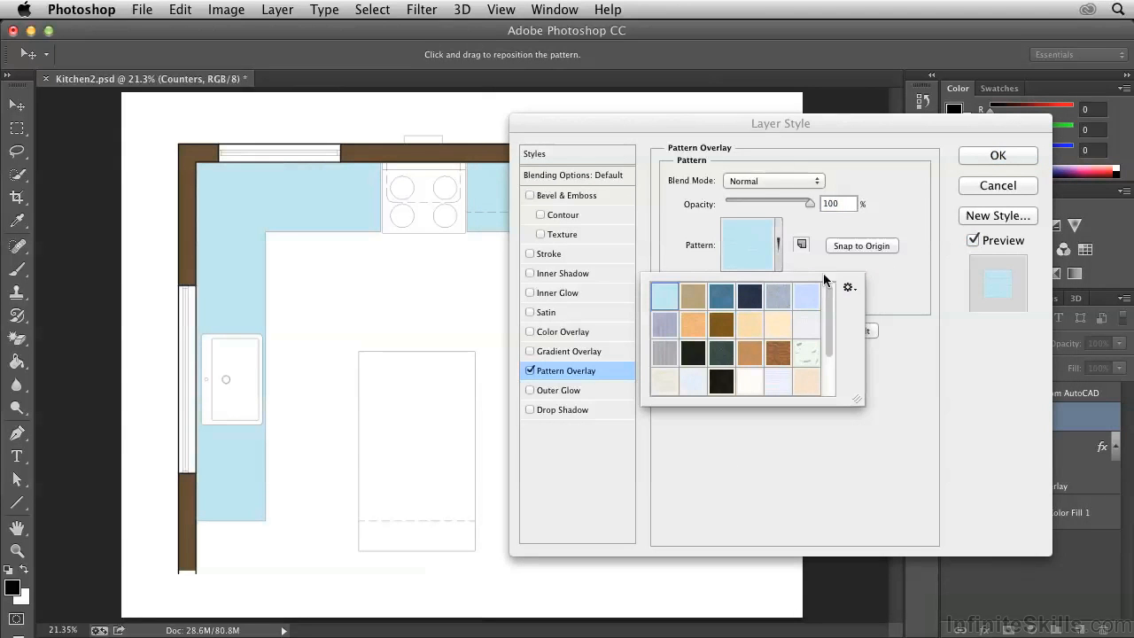
pyautogui.click(848, 291)
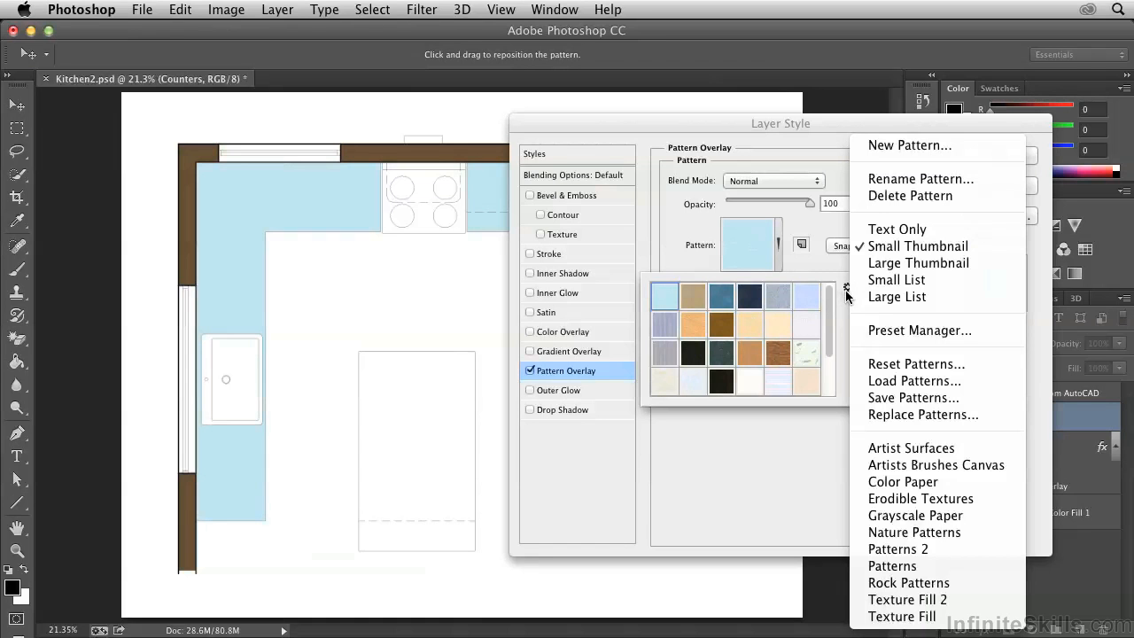
pyautogui.click(916, 620)
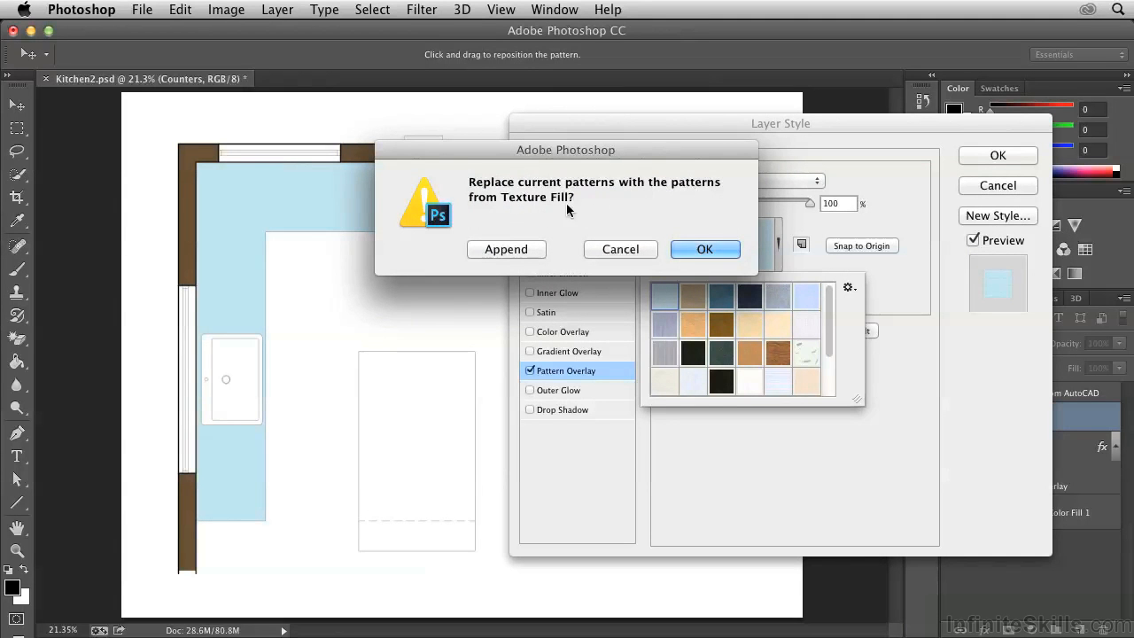
pyautogui.click(690, 249)
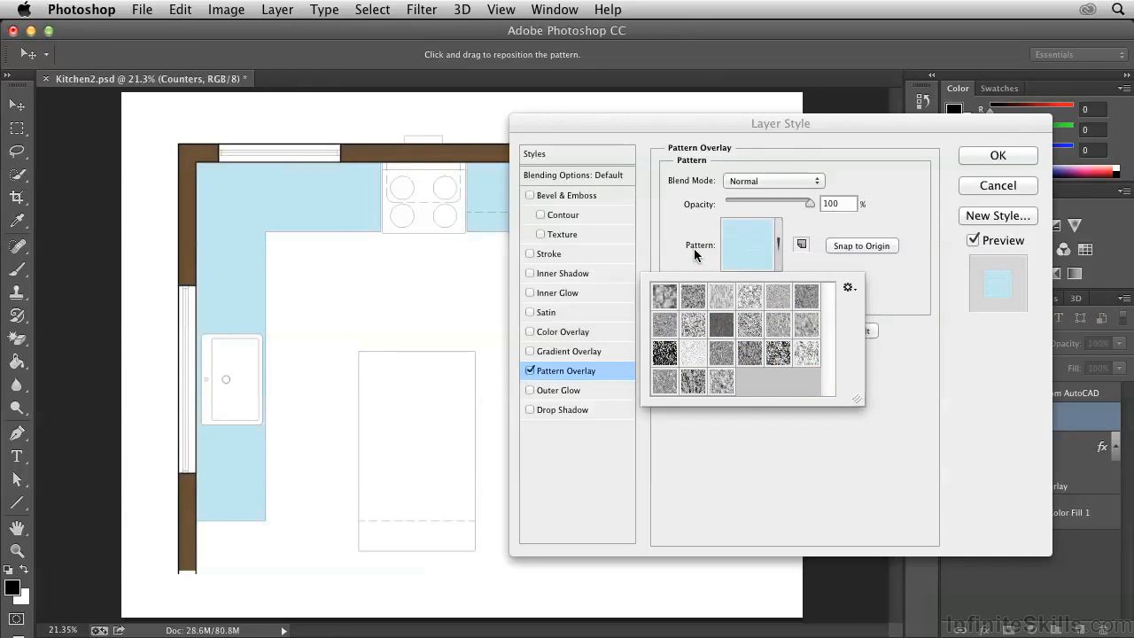
pyautogui.click(665, 325)
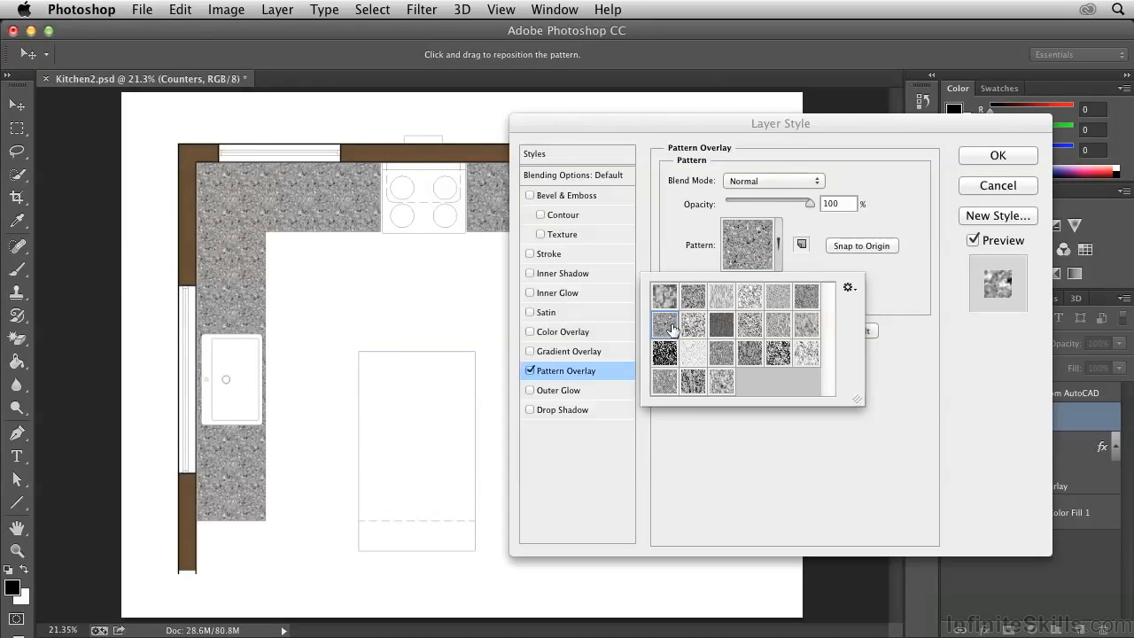
pyautogui.click(778, 255)
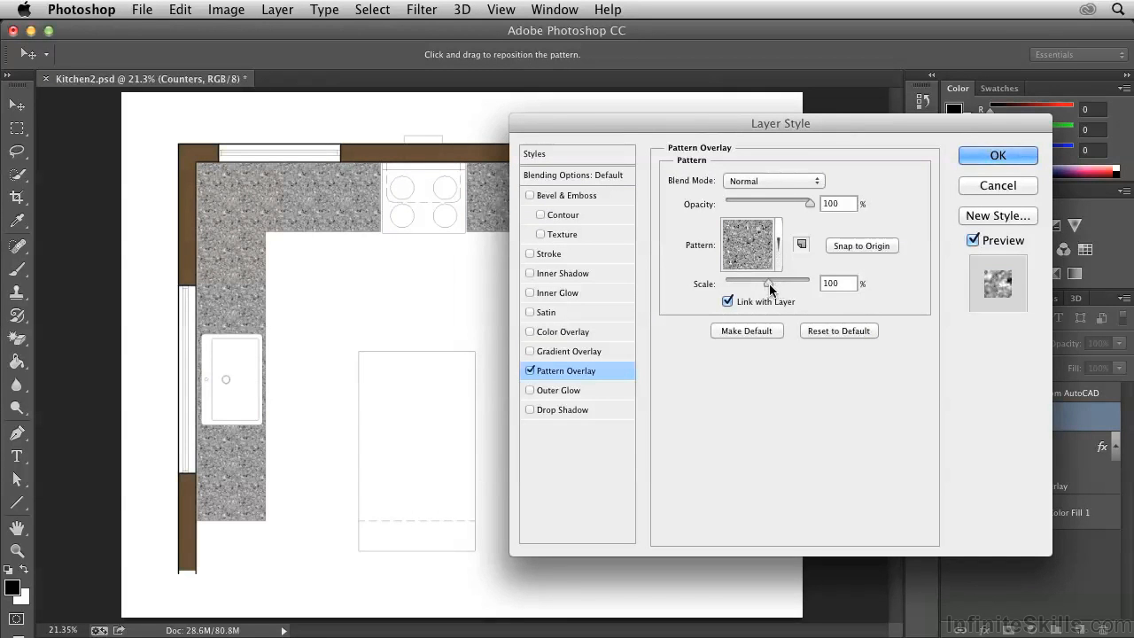
# - Enlarge the counter pattern, trying a scale of 300% before setting it to 200%
pyautogui.moveTo(769, 284); pyautogui.dragTo(777, 282)
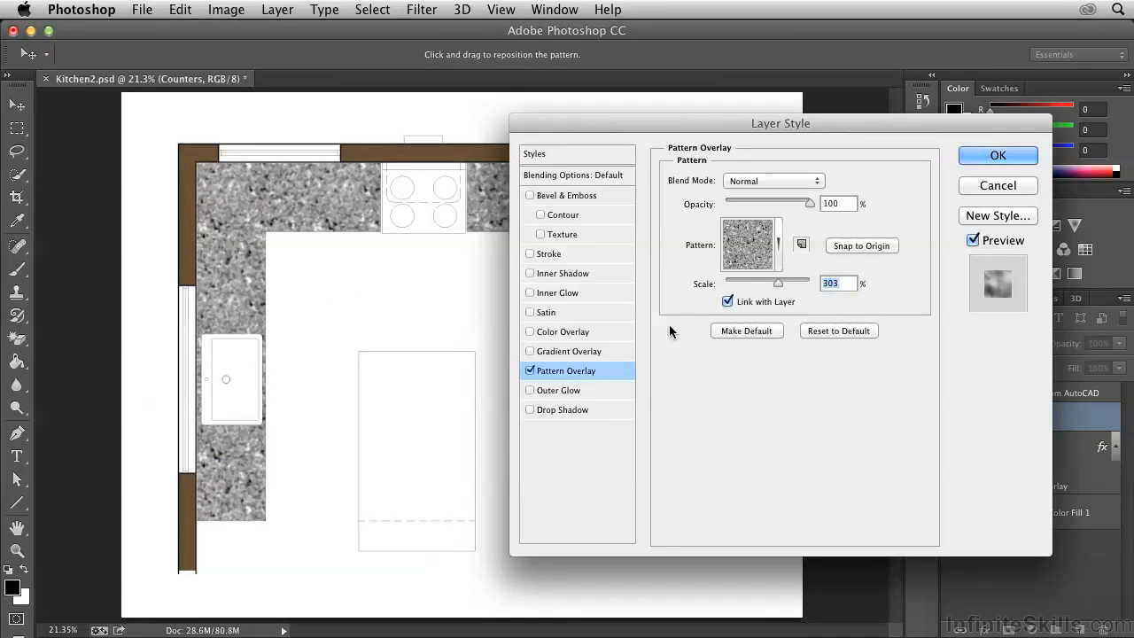
pyautogui.press('Down')
pyautogui.press('Down')
pyautogui.press('Down')
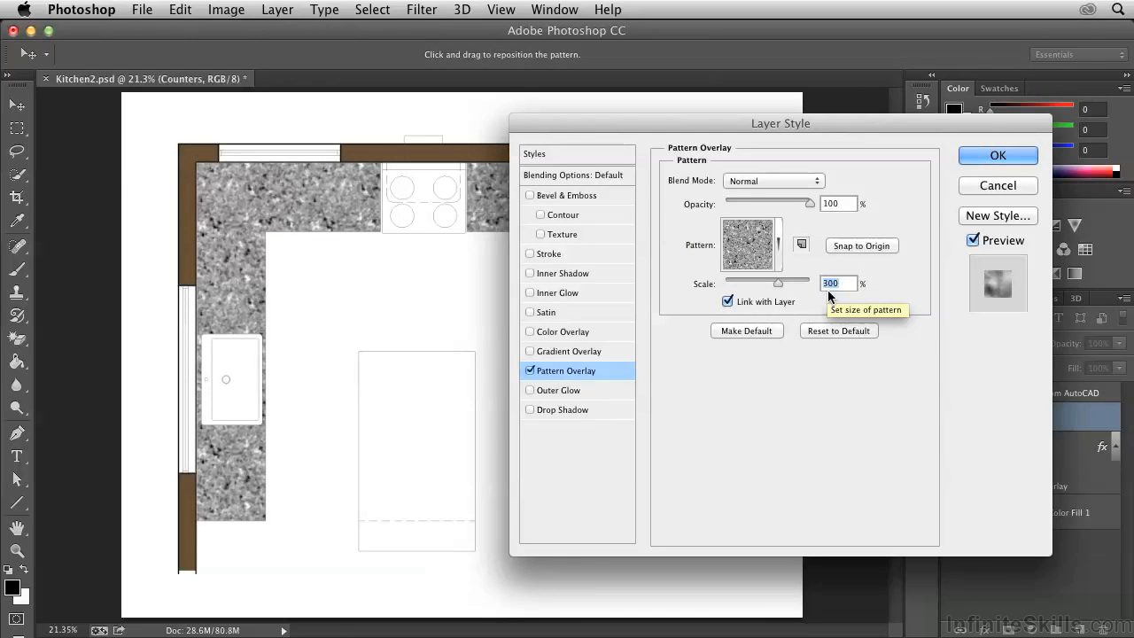
pyautogui.click(822, 285)
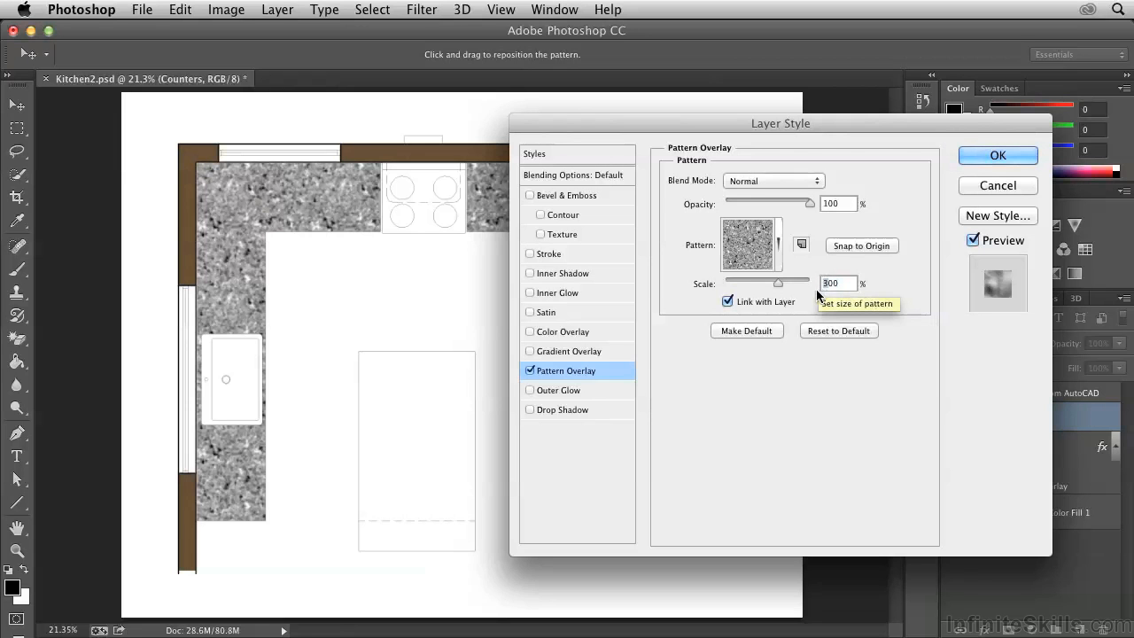
pyautogui.write('2')
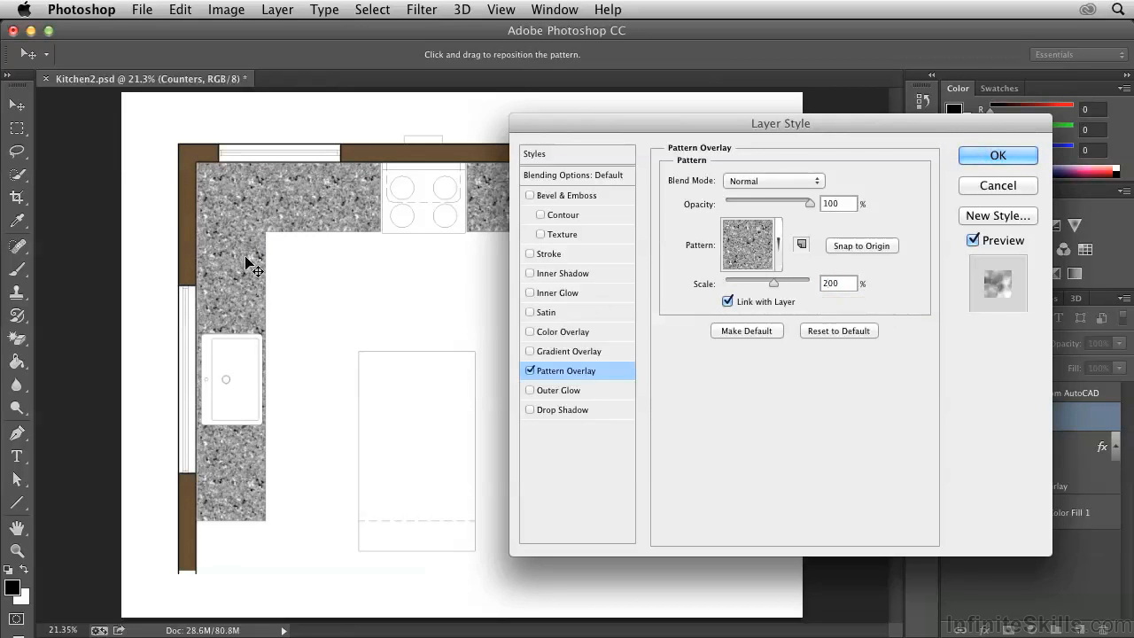
pyautogui.press('Down')
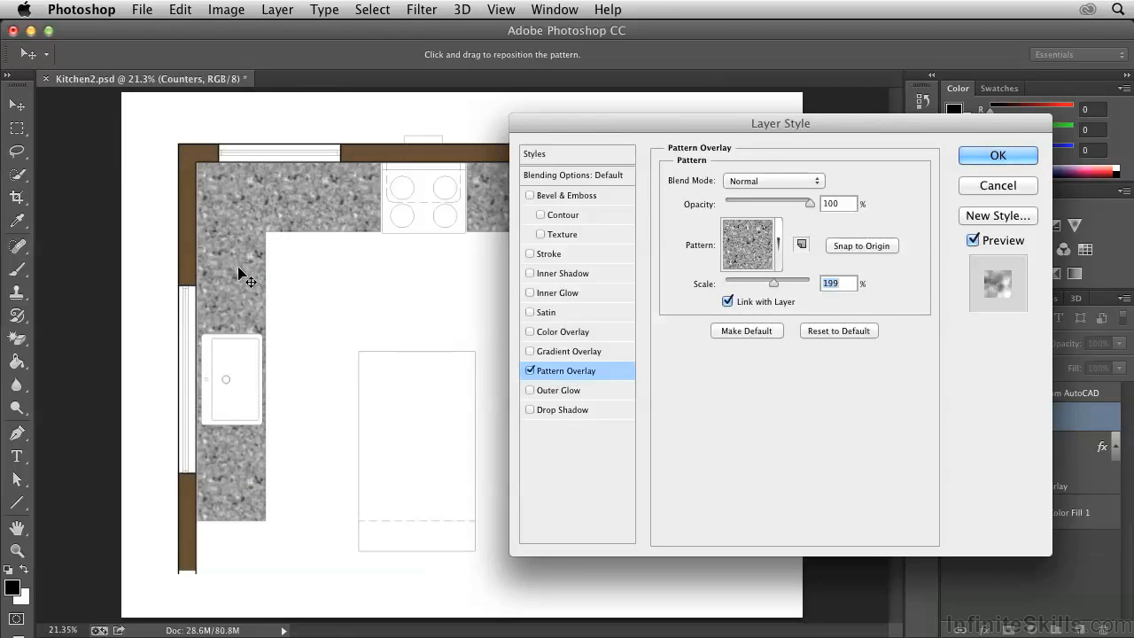
pyautogui.press('Up')
pyautogui.press('Up')
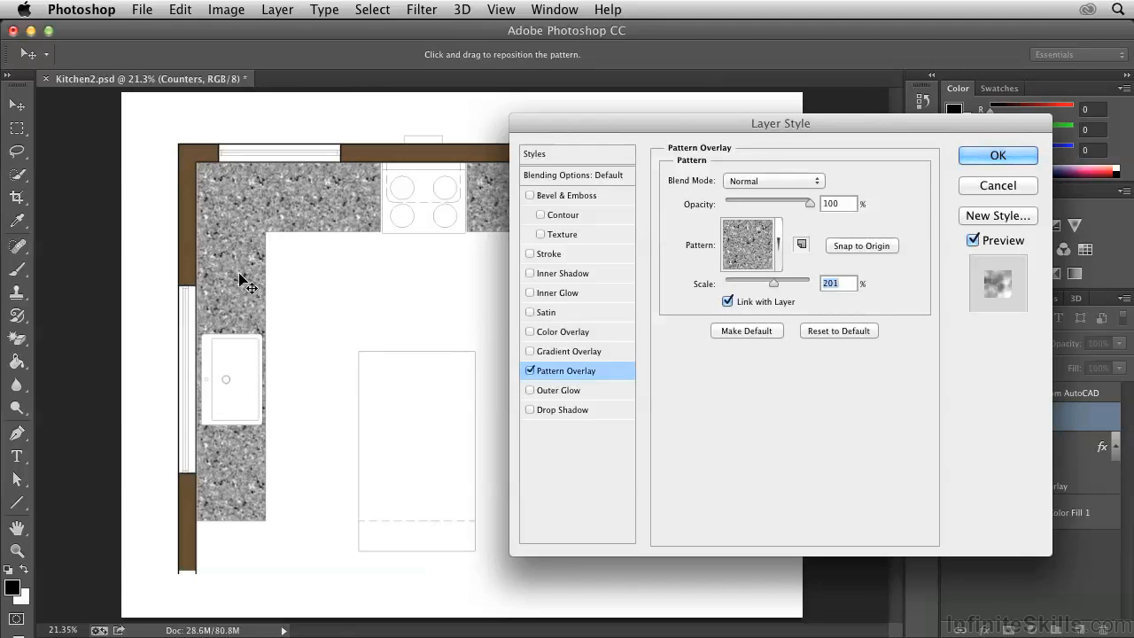
pyautogui.press('Down')
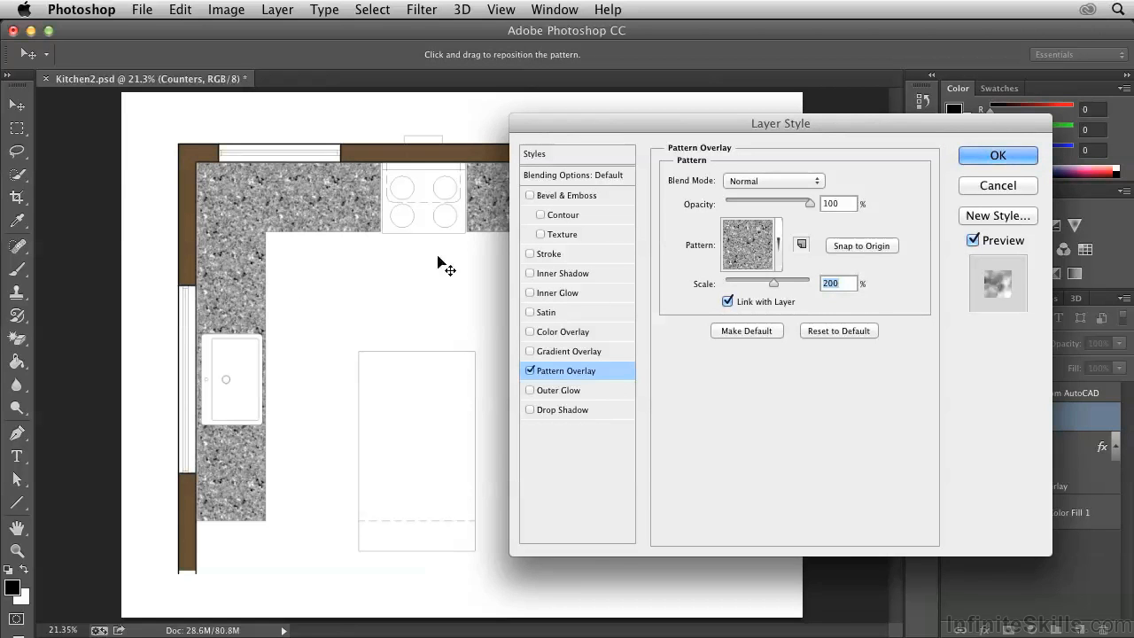
# - Move the Layer Style dialog aside and reposition the granite pattern within the counter area on the canvas
pyautogui.moveTo(707, 124); pyautogui.dragTo(659, 122)
pyautogui.moveTo(260, 211); pyautogui.dragTo(311, 177)
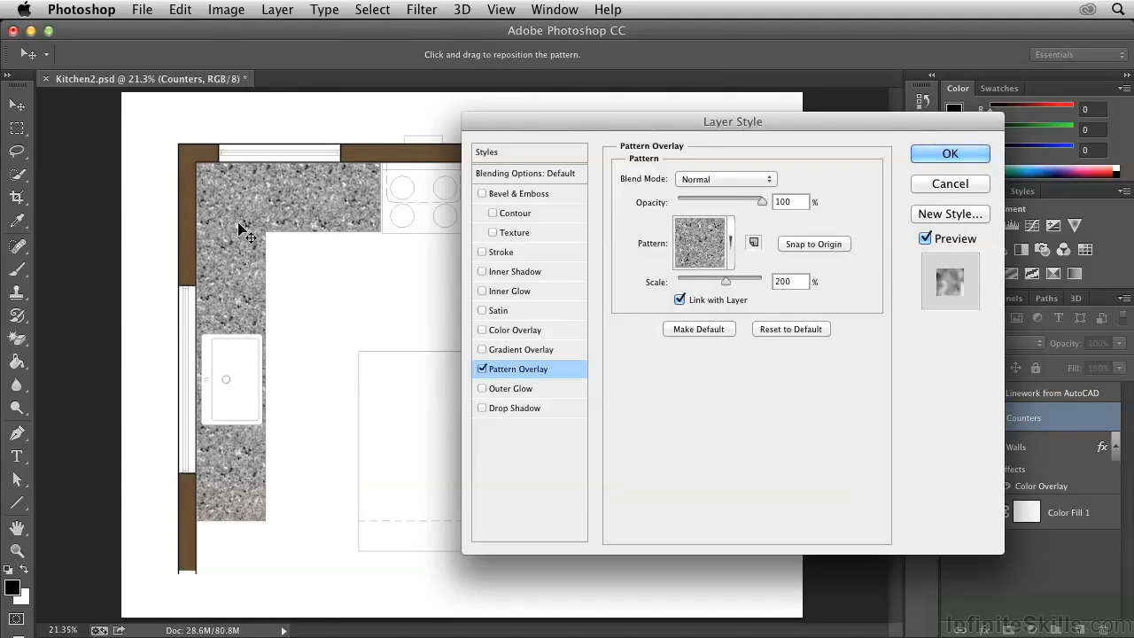
pyautogui.moveTo(317, 206); pyautogui.dragTo(307, 196)
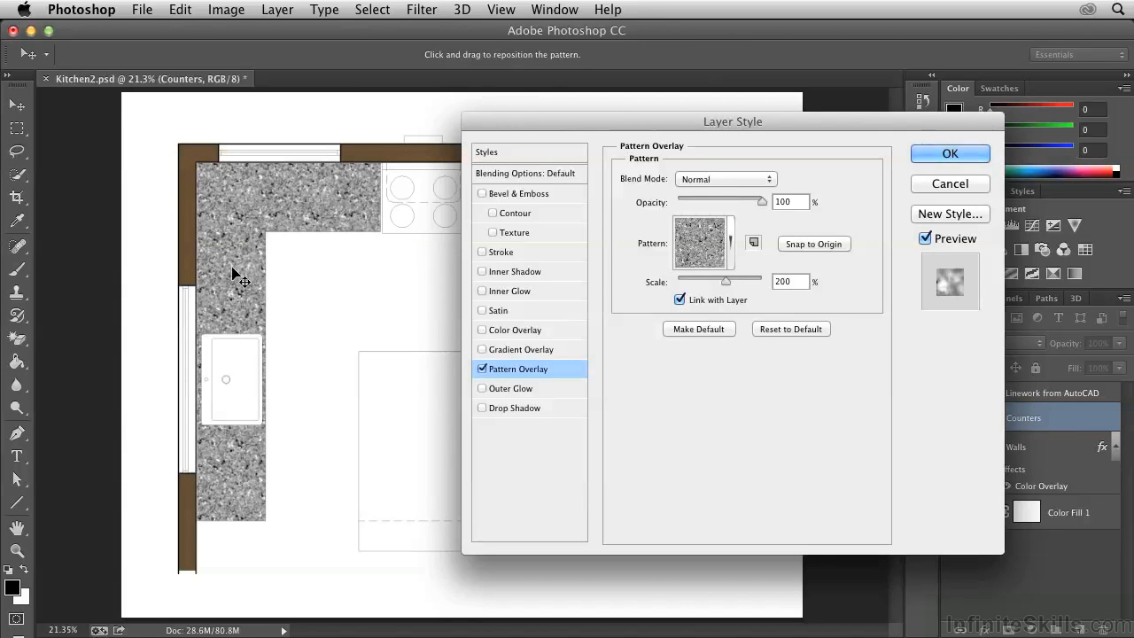
pyautogui.moveTo(238, 251)
pyautogui.mouseDown()
pyautogui.moveTo(224, 244)
pyautogui.moveTo(236, 250)
pyautogui.mouseUp()
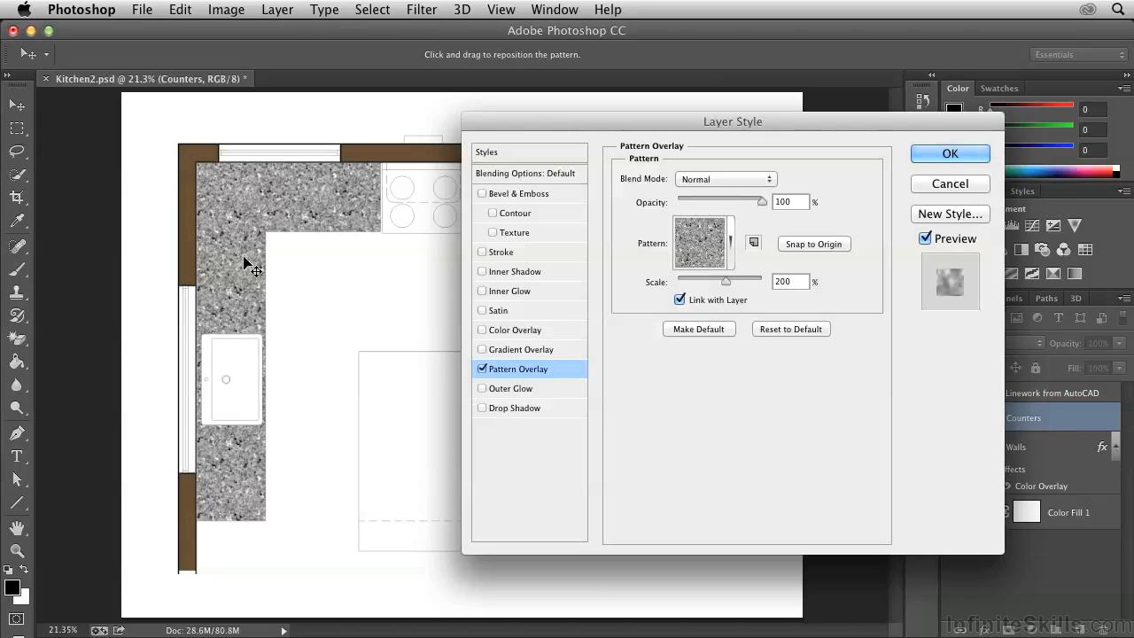
# - Add a Color Overlay to the Counters layer in dark red #451010
pyautogui.click(521, 330)
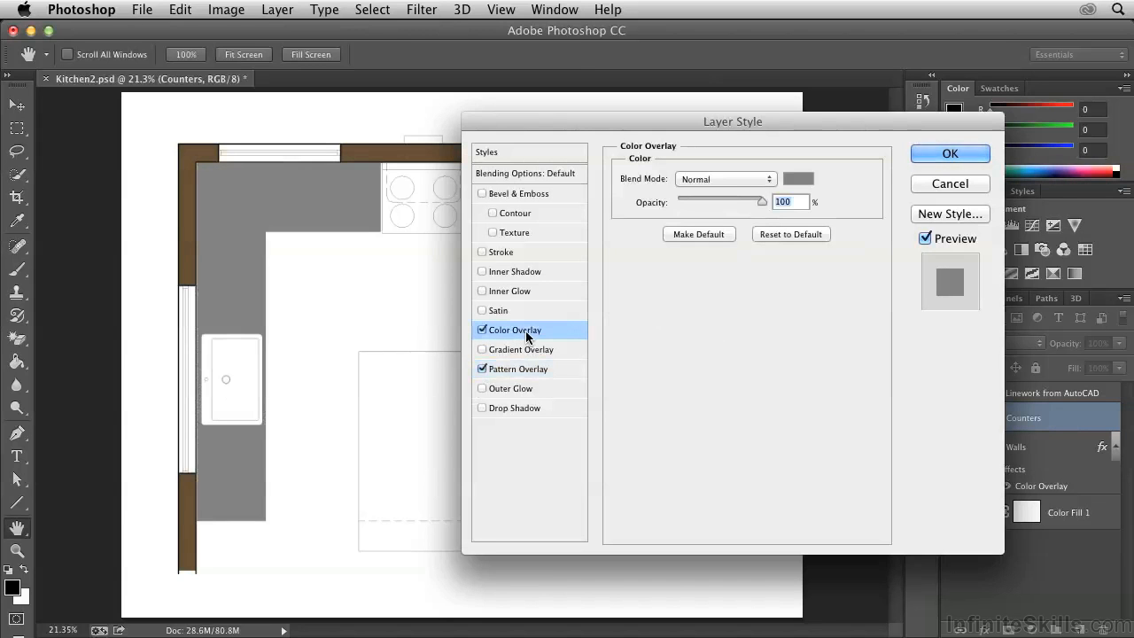
pyautogui.click(798, 181)
pyautogui.click(730, 329)
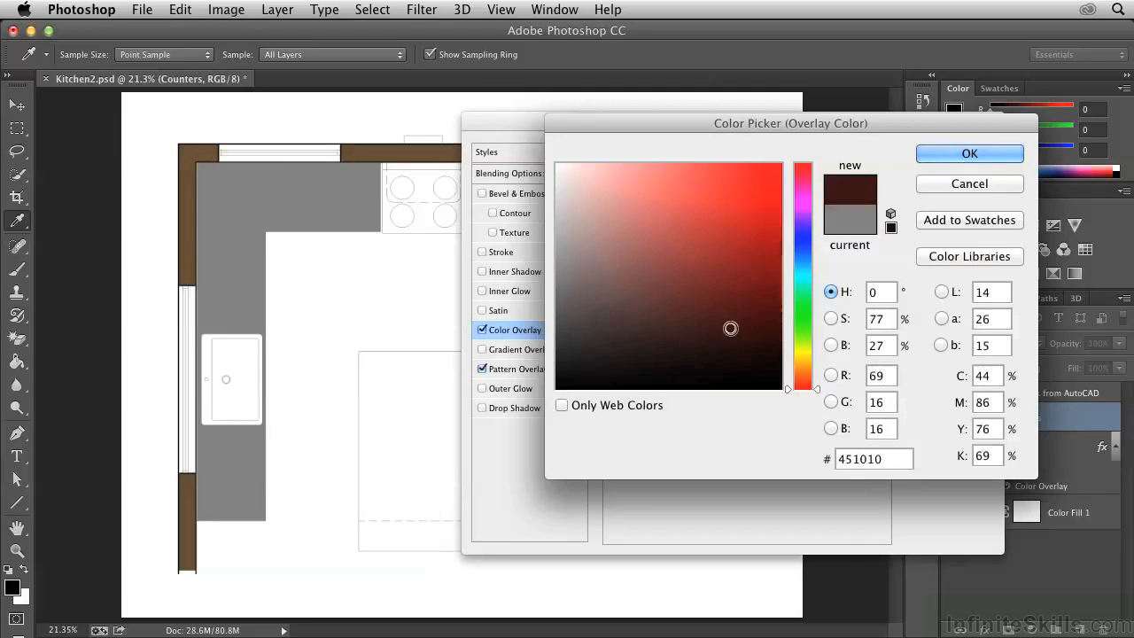
pyautogui.click(945, 156)
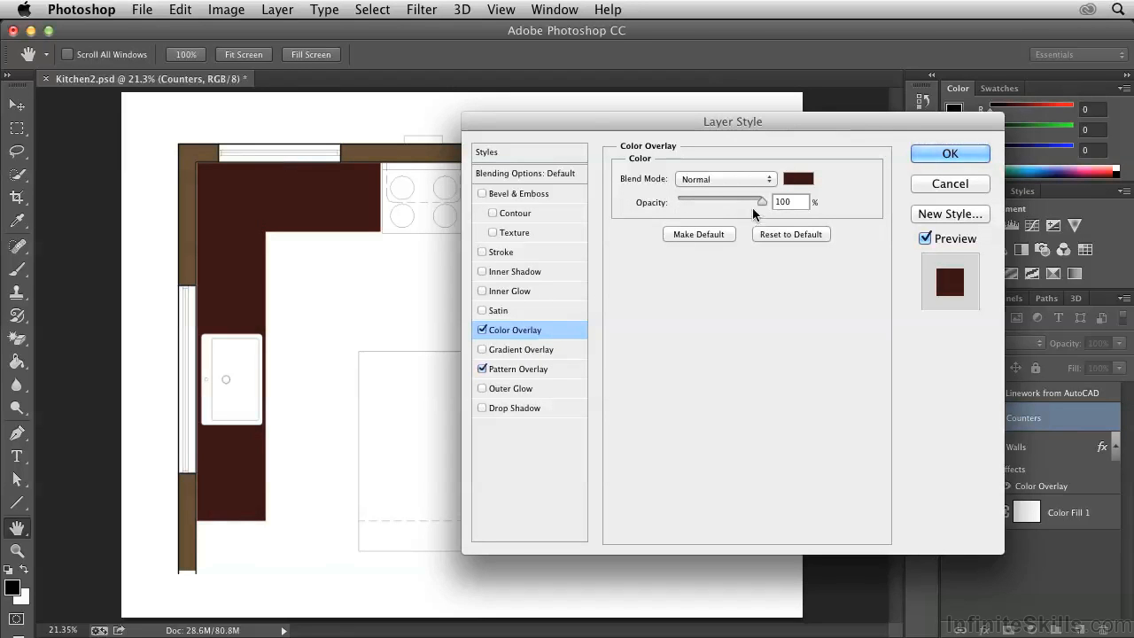
# - Keep the Color Overlay's opacity at 100% and set its blend mode to Screen after trying Multiply
pyautogui.moveTo(764, 202)
pyautogui.mouseDown()
pyautogui.moveTo(717, 200)
pyautogui.moveTo(765, 205)
pyautogui.mouseUp()
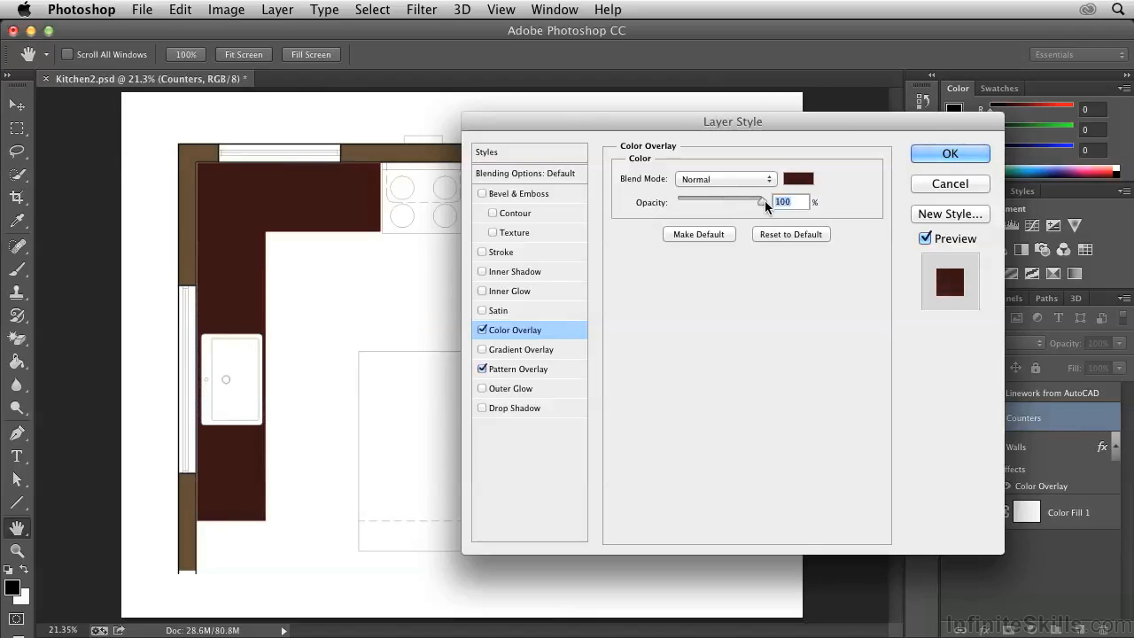
pyautogui.click(729, 183)
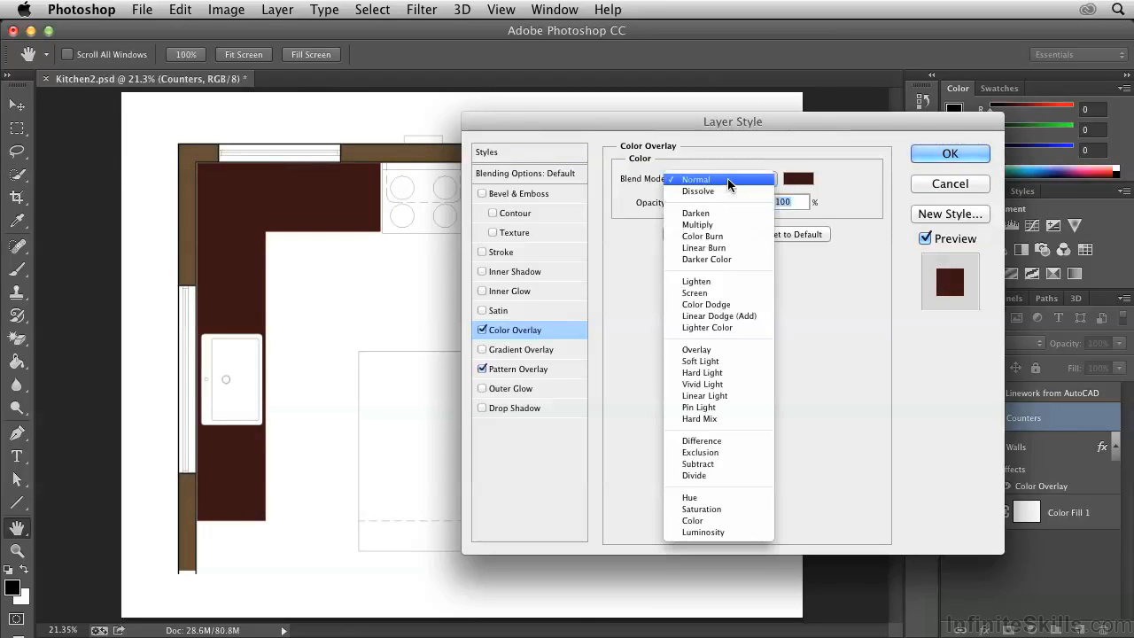
pyautogui.click(717, 226)
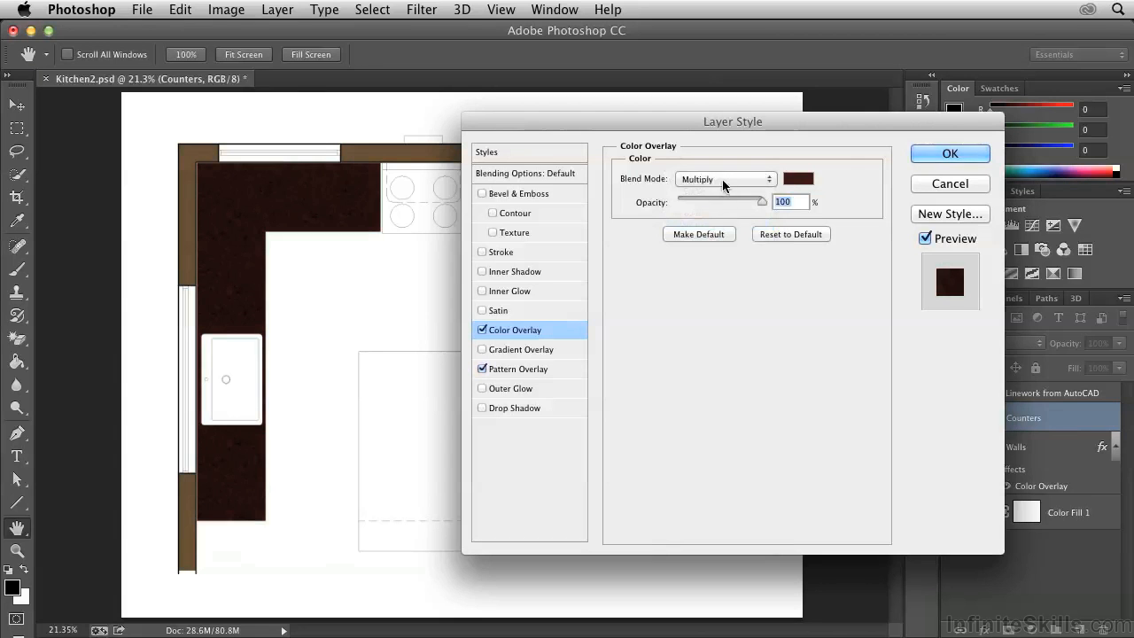
pyautogui.click(722, 178)
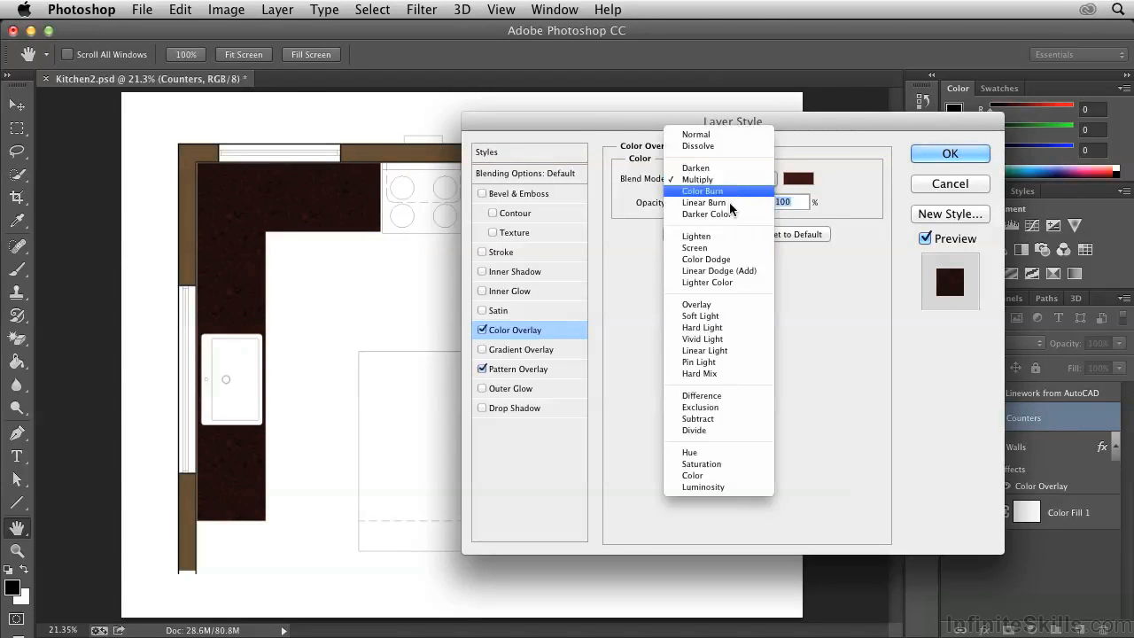
pyautogui.click(719, 247)
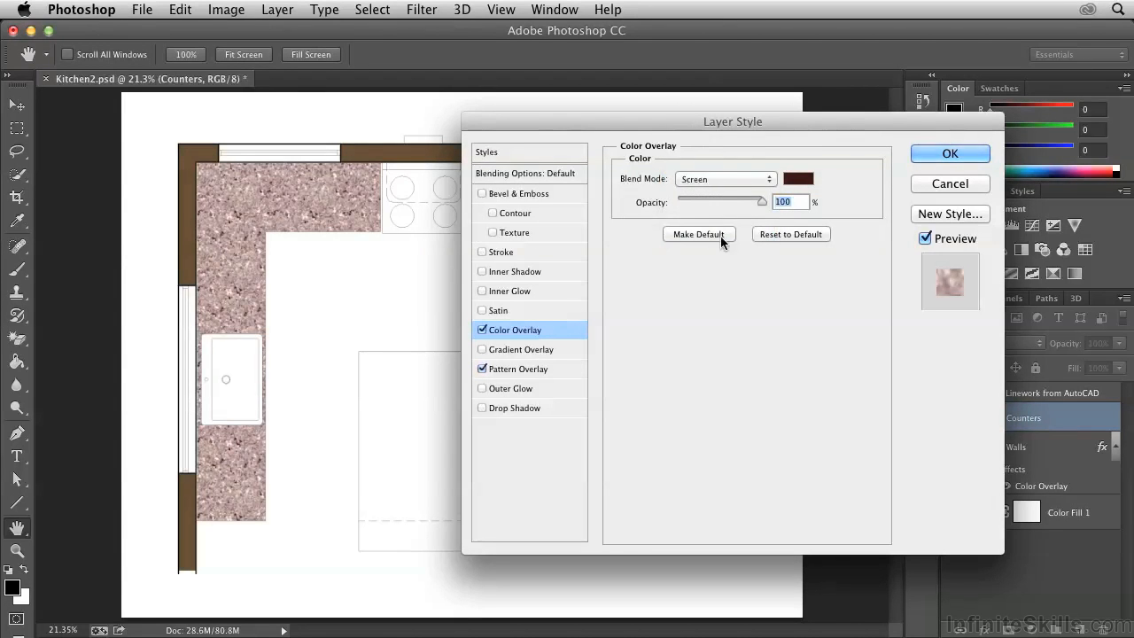
# - Set the Color Overlay's blend mode to Soft Light after trying Overlay
pyautogui.click(730, 180)
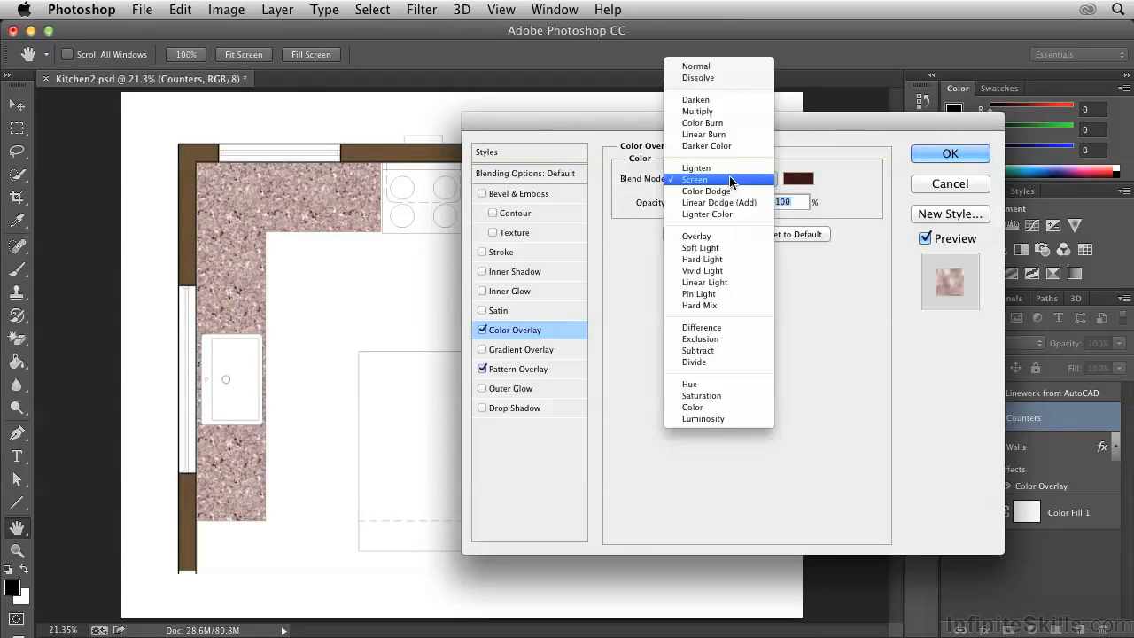
pyautogui.click(719, 234)
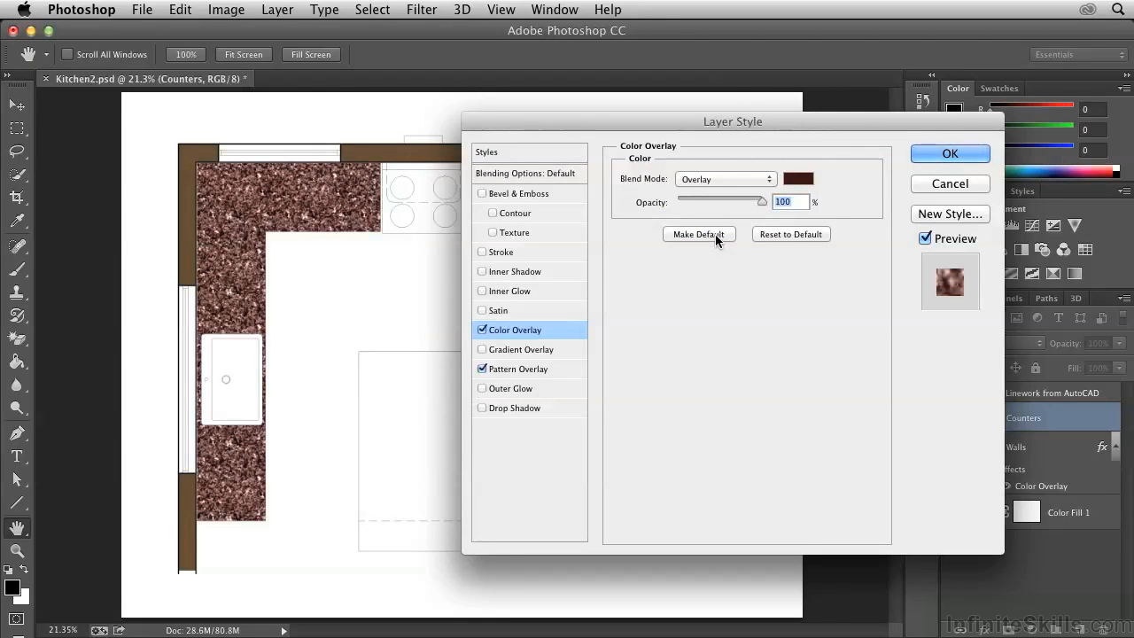
pyautogui.click(721, 183)
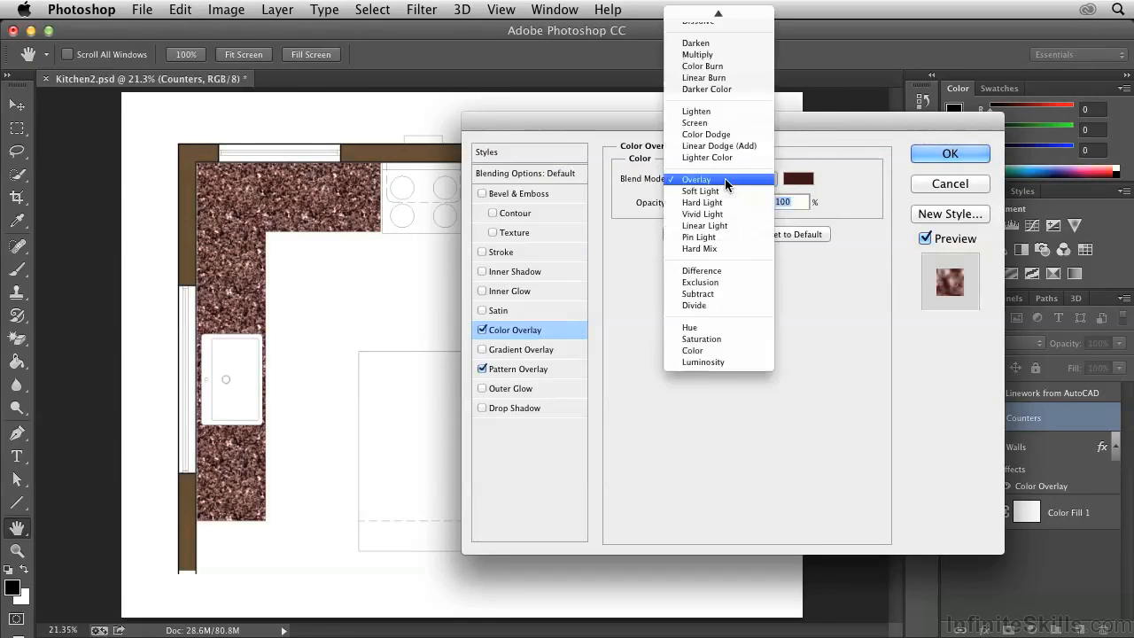
pyautogui.click(717, 191)
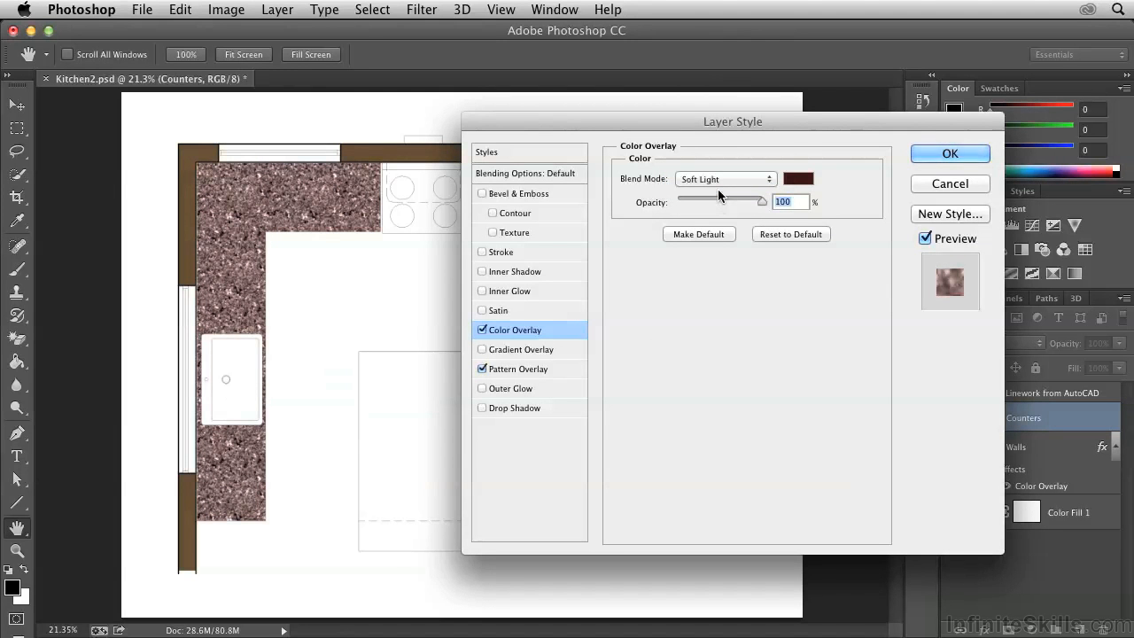
# - Change the Color Overlay's color to dark green #32520d and accept it
pyautogui.click(798, 180)
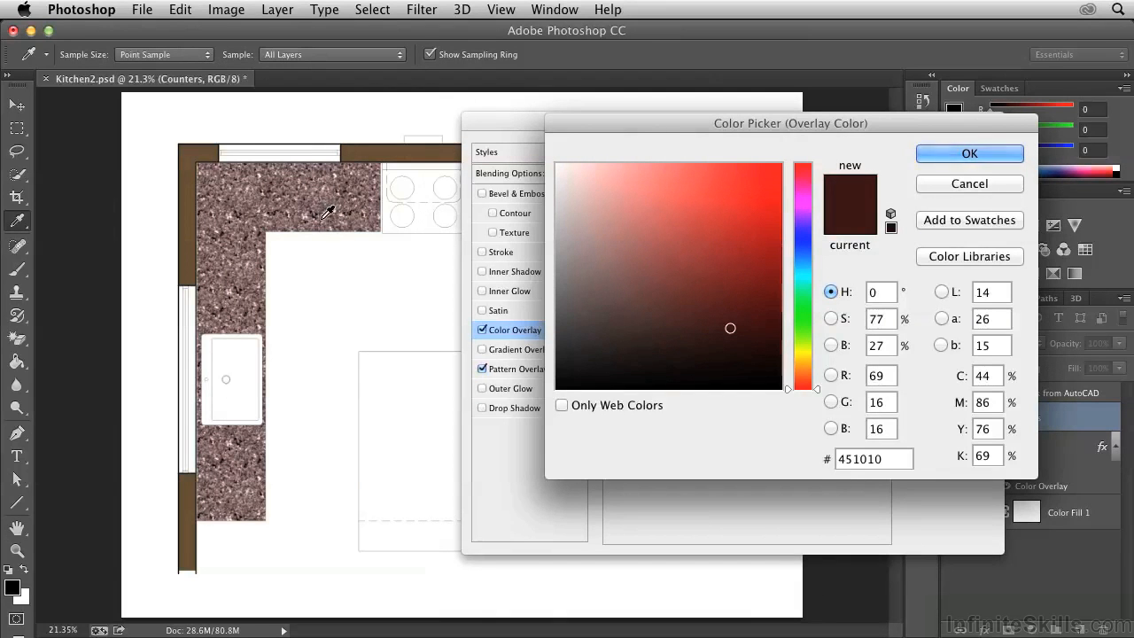
pyautogui.click(748, 315)
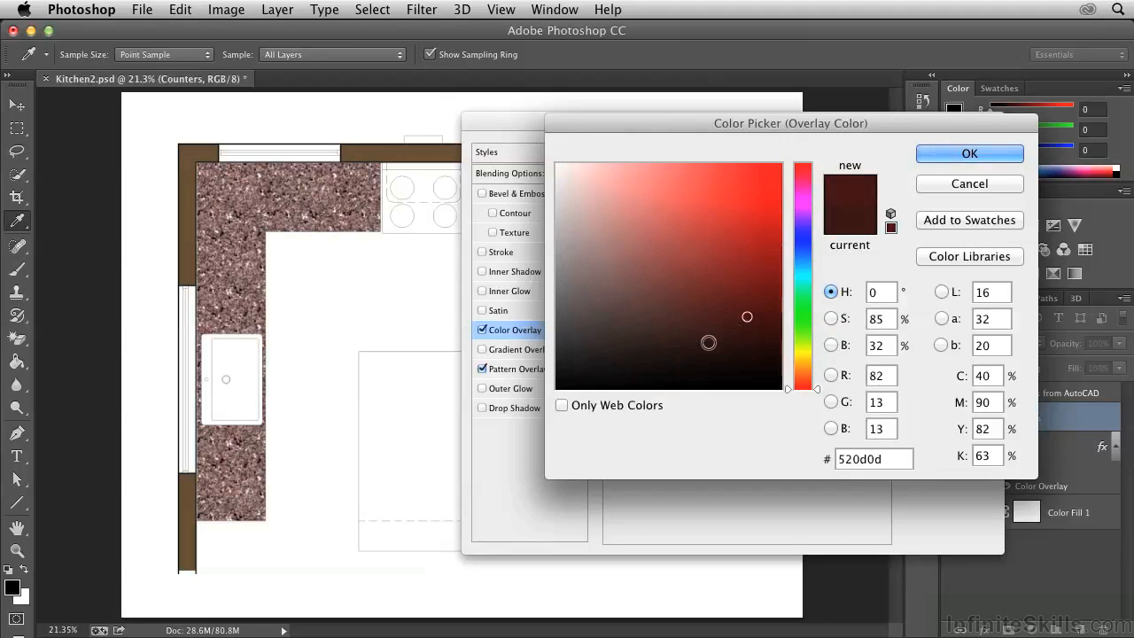
pyautogui.click(816, 378)
pyautogui.moveTo(819, 374); pyautogui.dragTo(818, 333)
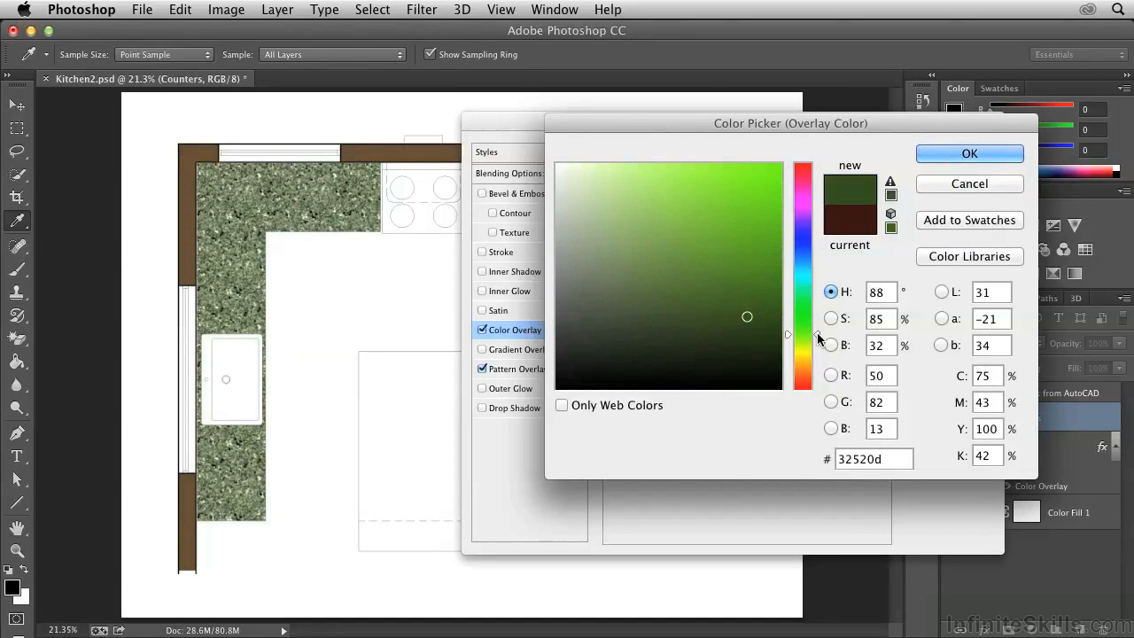
pyautogui.click(934, 155)
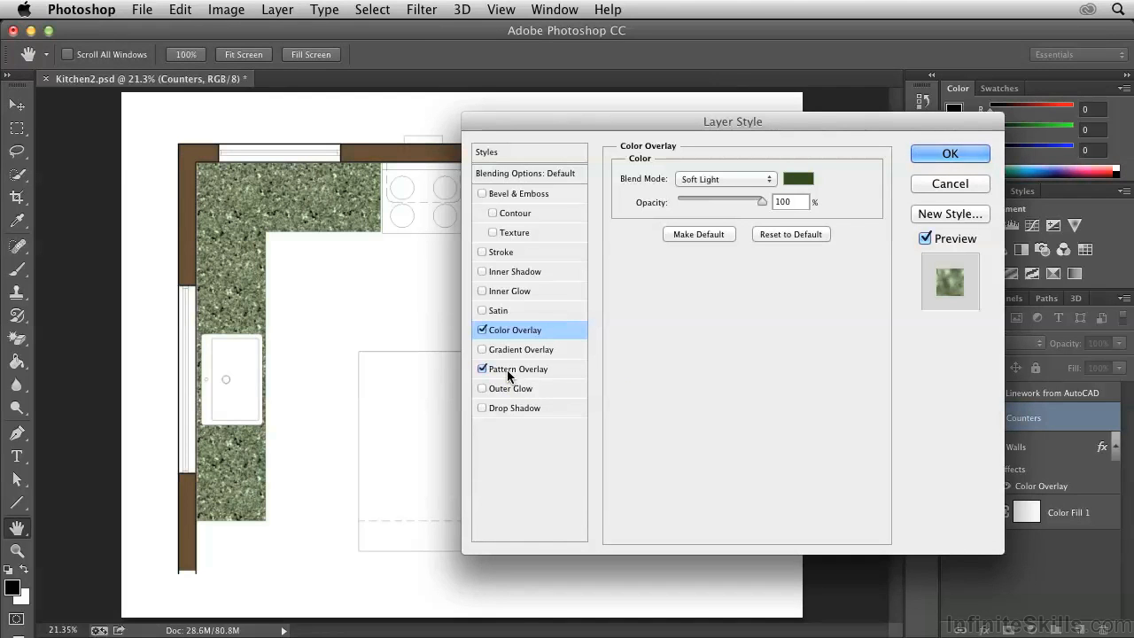
# - Turn off the Color Overlay and replace the Pattern Overlay's available patterns with the Color Paper set
pyautogui.click(482, 330)
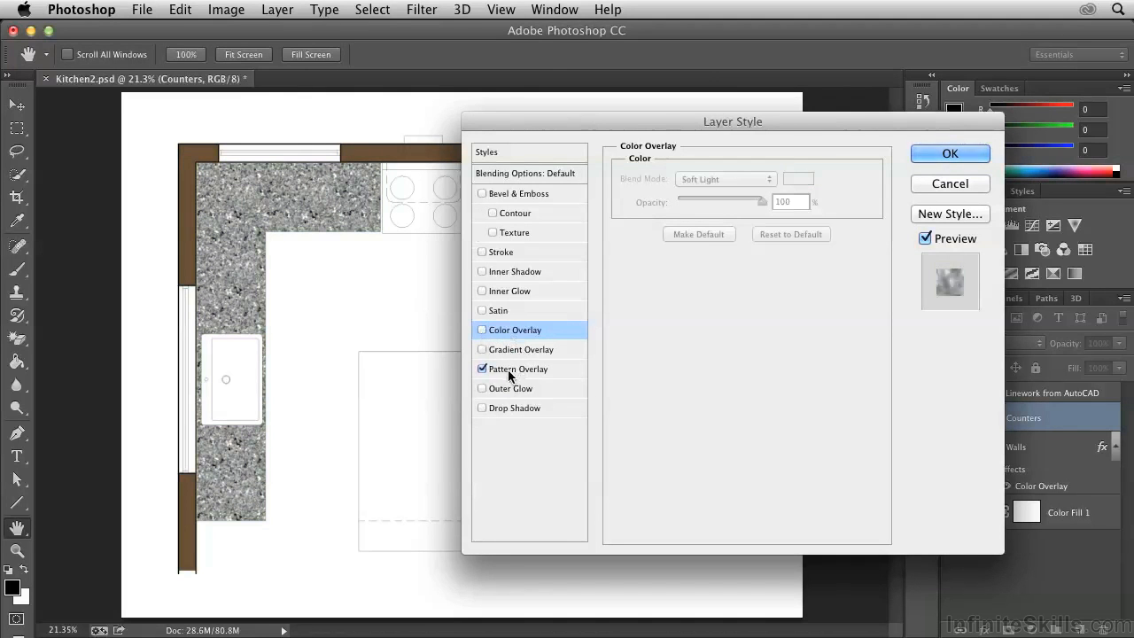
pyautogui.click(508, 371)
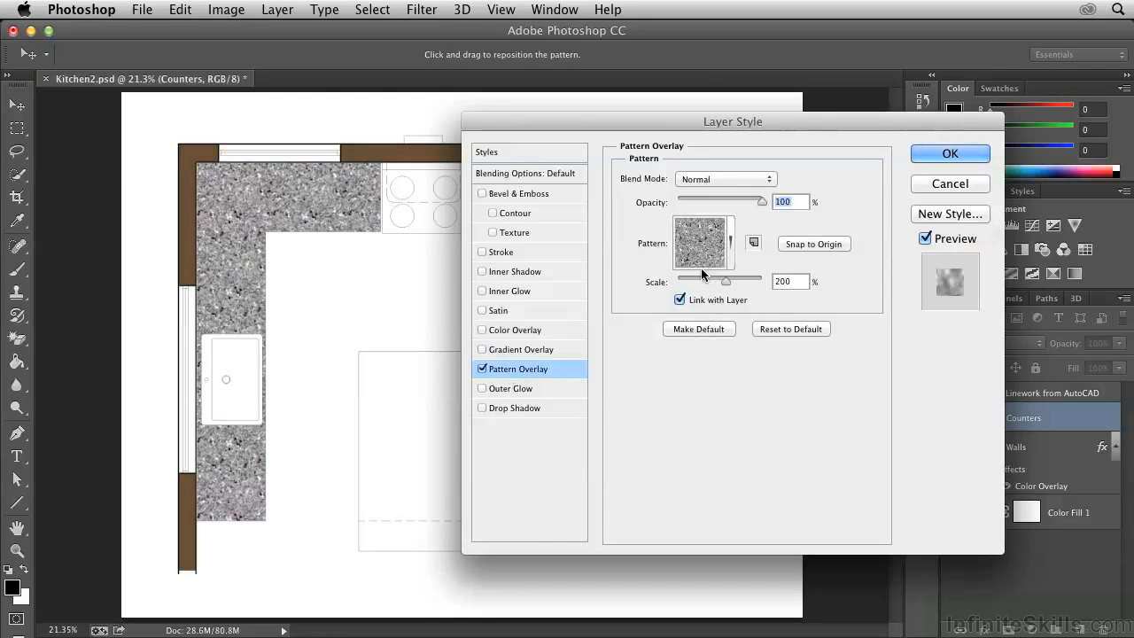
pyautogui.click(730, 252)
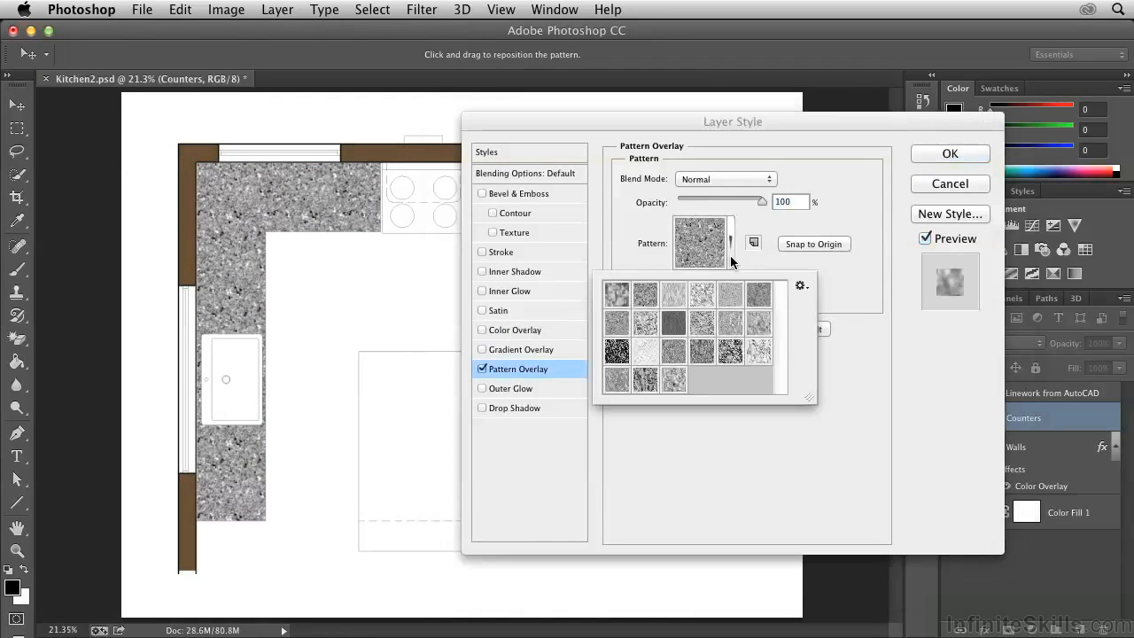
pyautogui.click(801, 287)
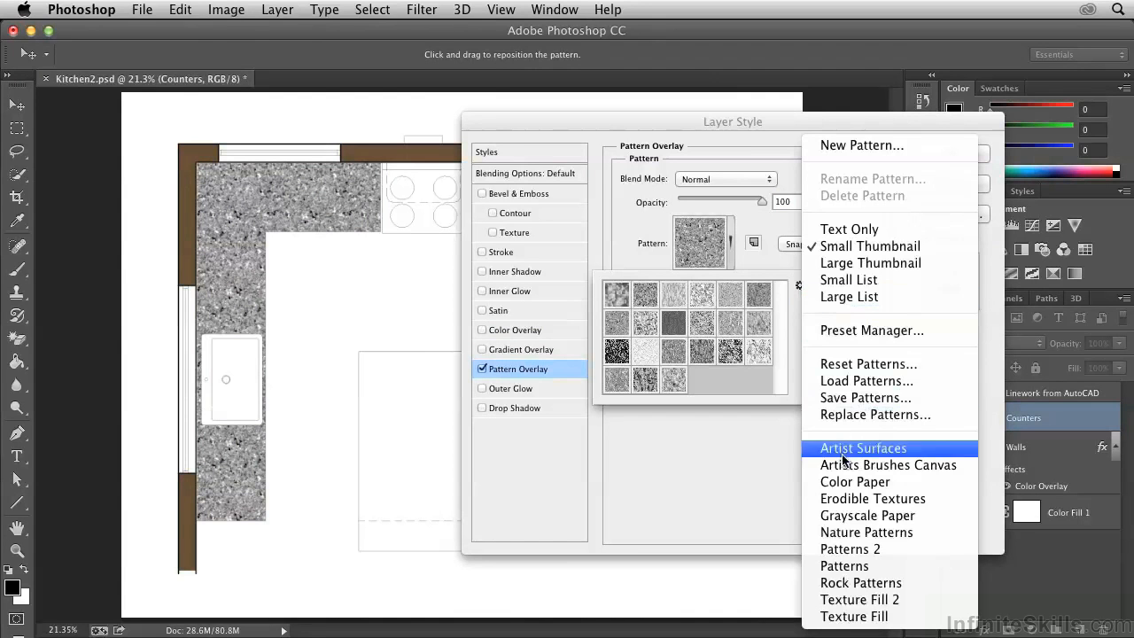
pyautogui.click(841, 483)
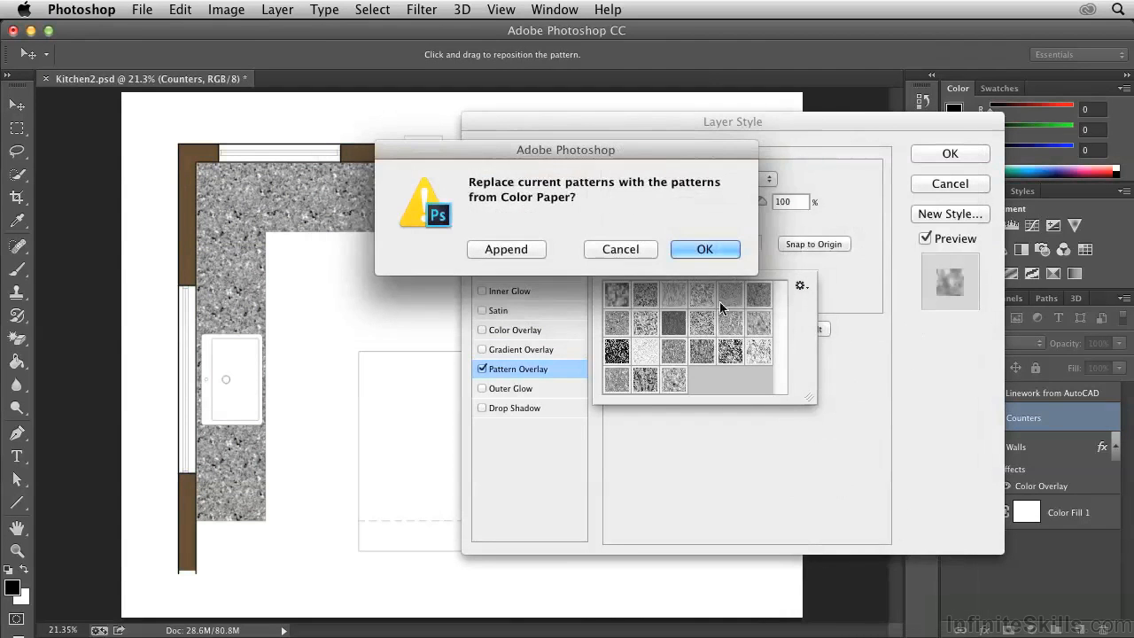
pyautogui.click(702, 249)
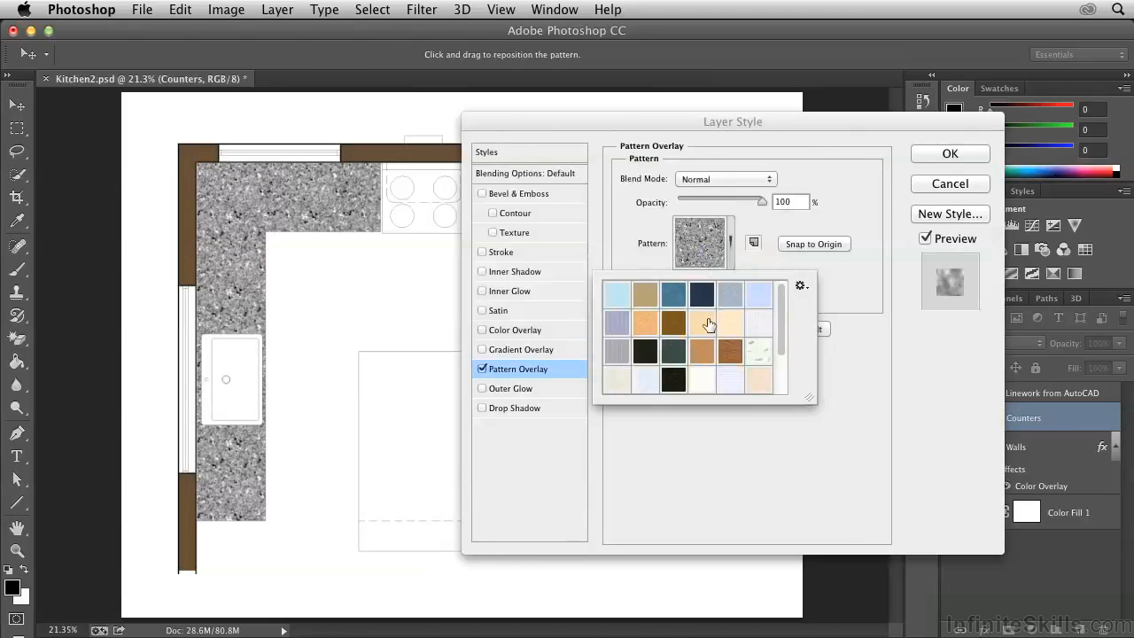
# - Choose the Blue Specks pattern for the counters after trying the neighbouring pale blue pattern
pyautogui.click(731, 299)
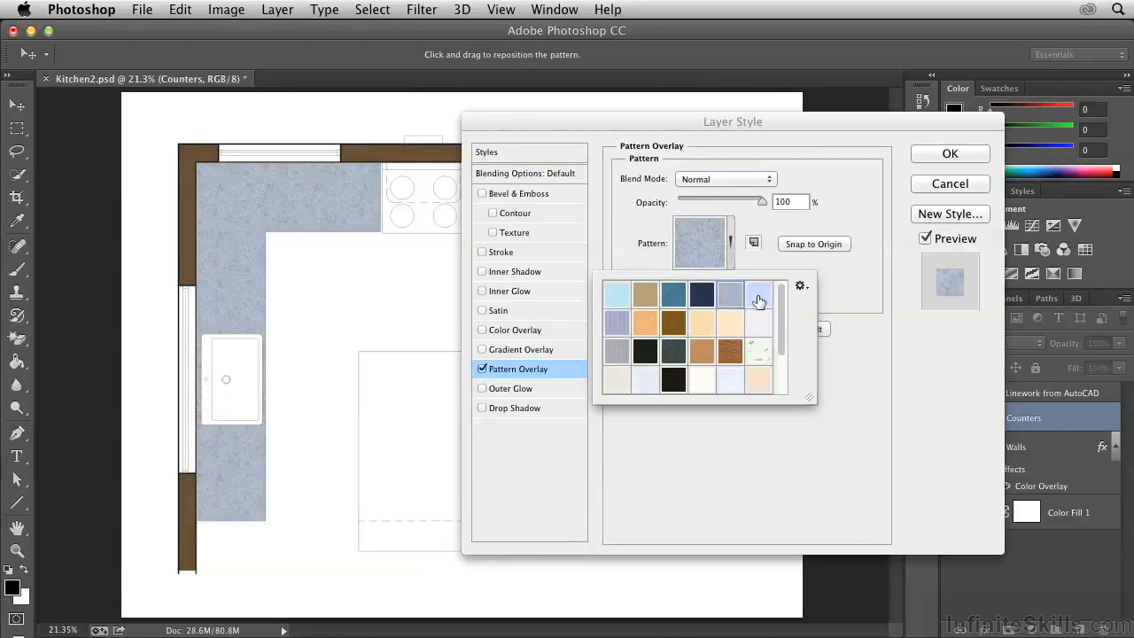
pyautogui.click(762, 297)
pyautogui.click(730, 303)
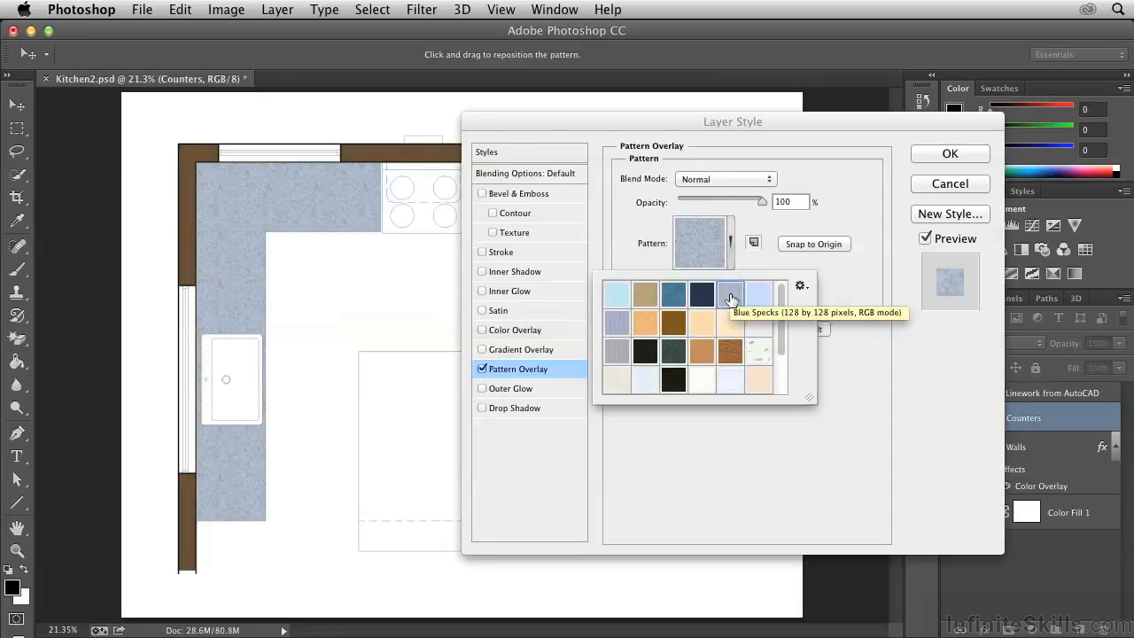
pyautogui.click(843, 295)
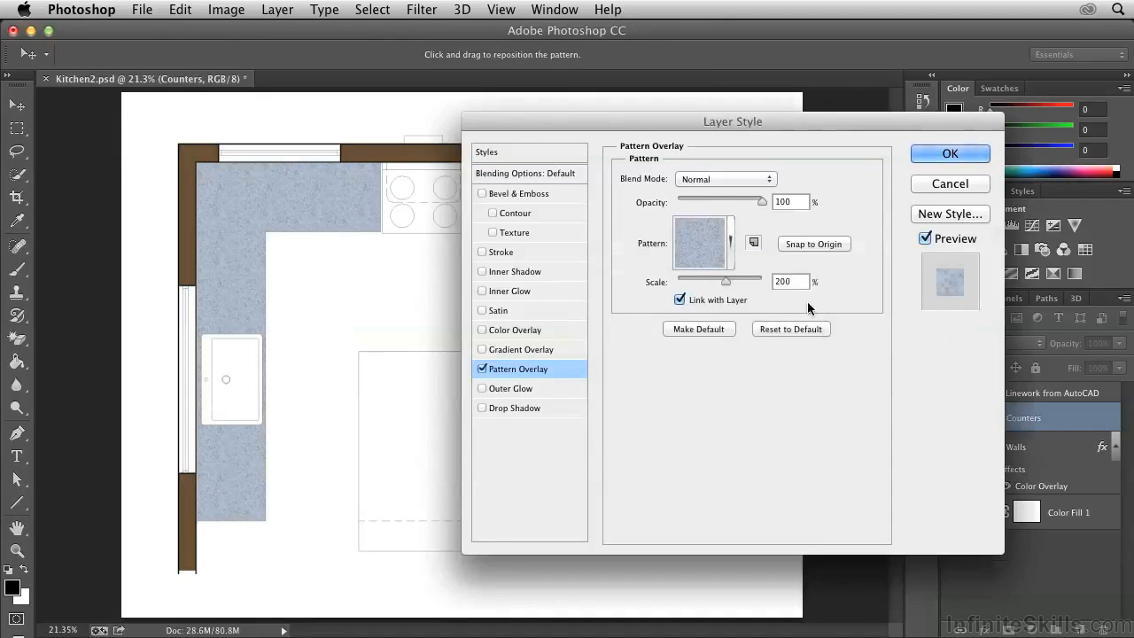
# - Turn the Color Overlay back on and set the Pattern Overlay's blend mode to Luminosity
pyautogui.click(508, 334)
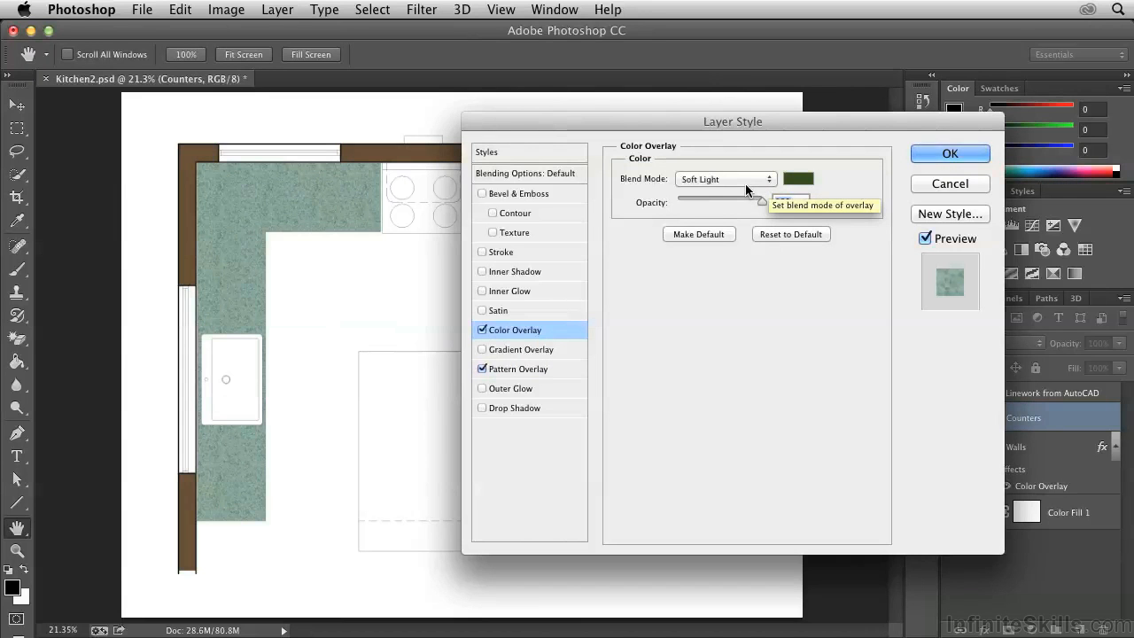
pyautogui.click(513, 370)
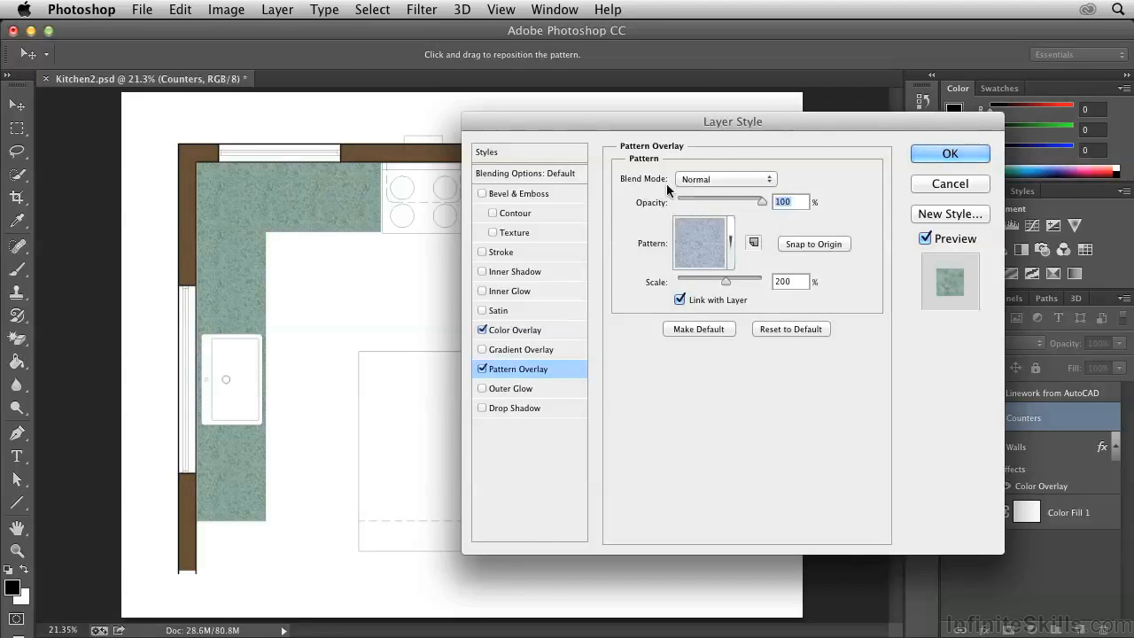
pyautogui.click(744, 180)
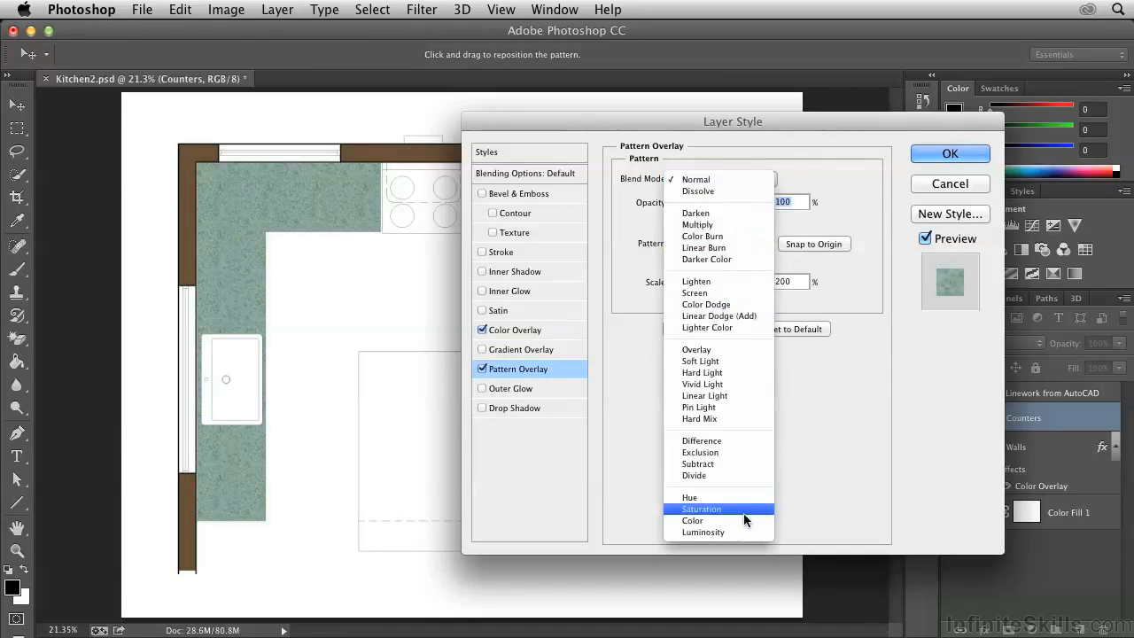
pyautogui.click(718, 530)
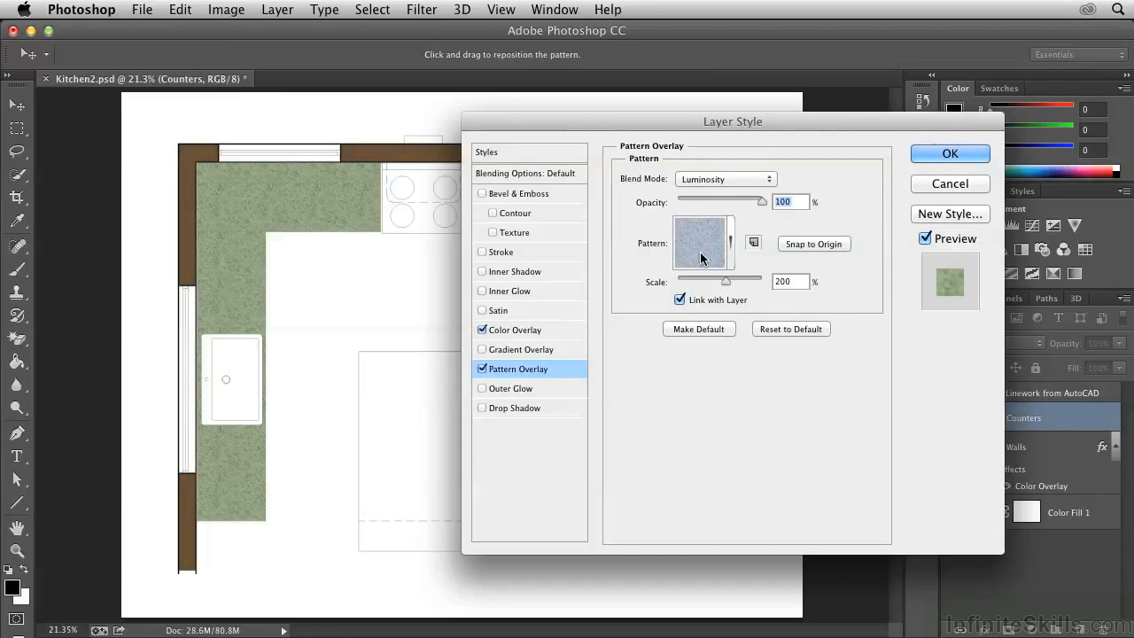
# - Shift the Color Overlay's hue slightly to green #2d520d and apply the layer style to the Counters layer
pyautogui.click(516, 331)
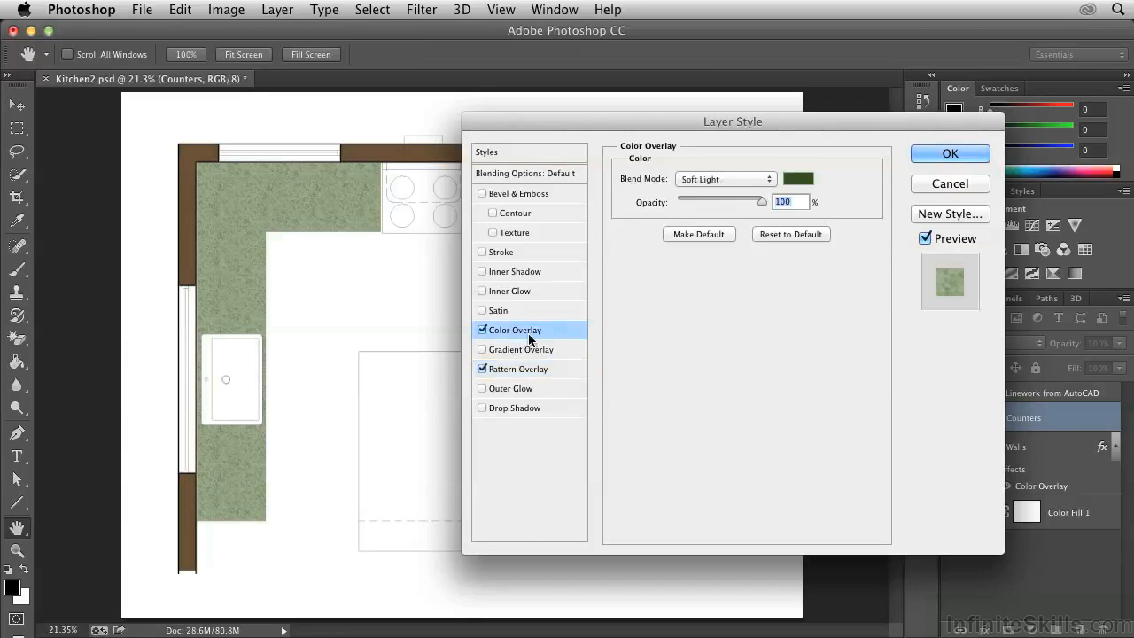
pyautogui.click(798, 179)
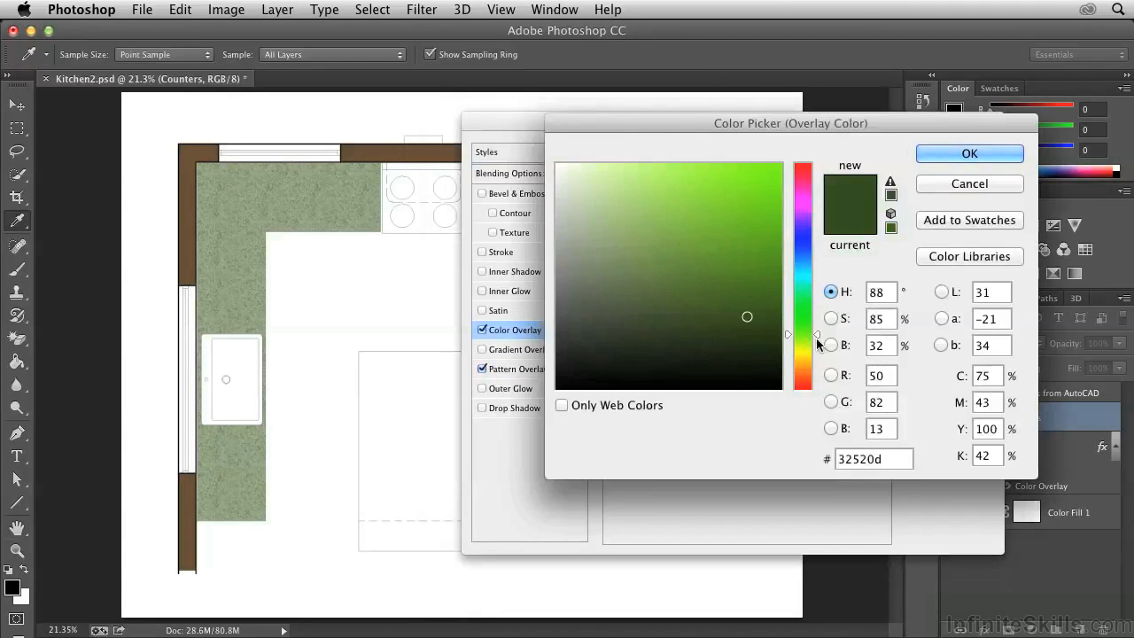
pyautogui.moveTo(816, 335)
pyautogui.mouseDown()
pyautogui.moveTo(815, 398)
pyautogui.moveTo(822, 268)
pyautogui.moveTo(817, 349)
pyautogui.moveTo(818, 330)
pyautogui.mouseUp()
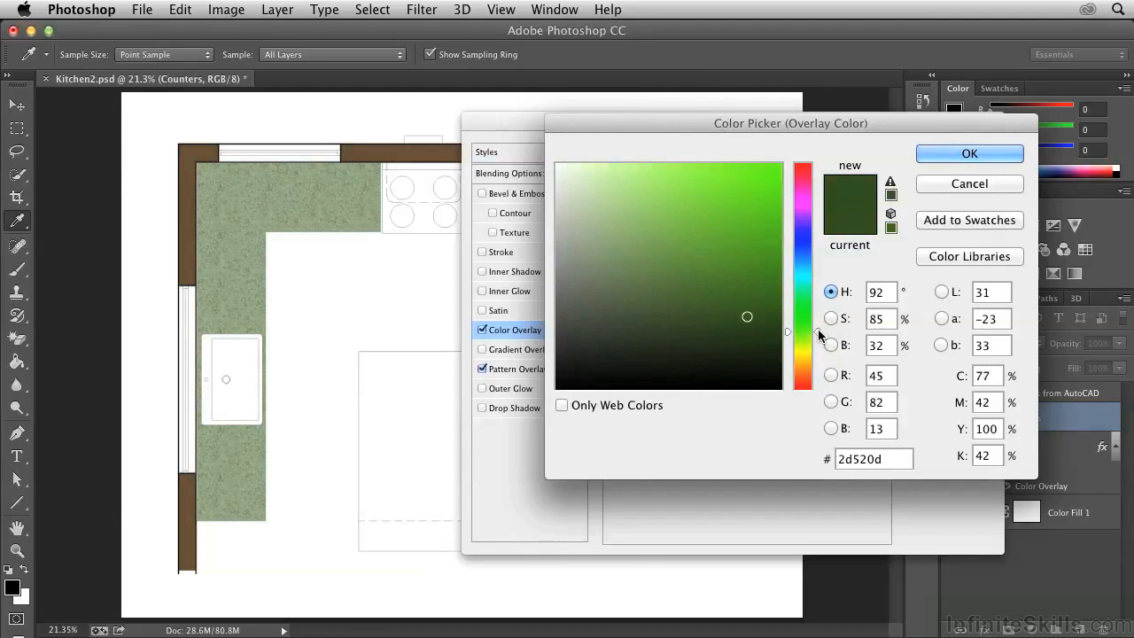
pyautogui.click(926, 155)
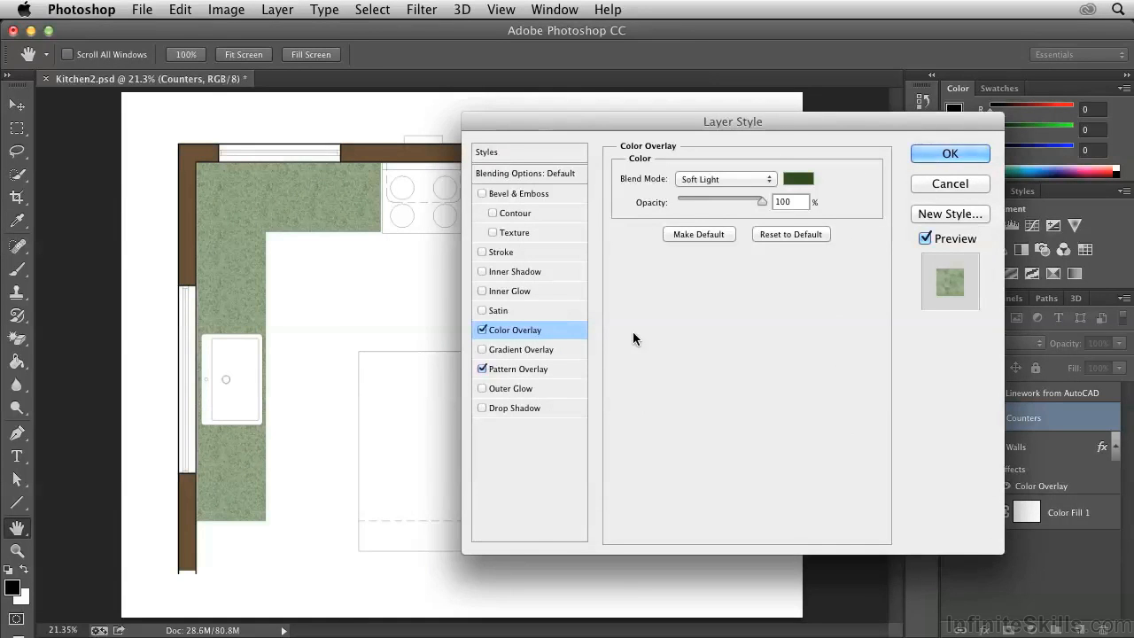
pyautogui.click(939, 154)
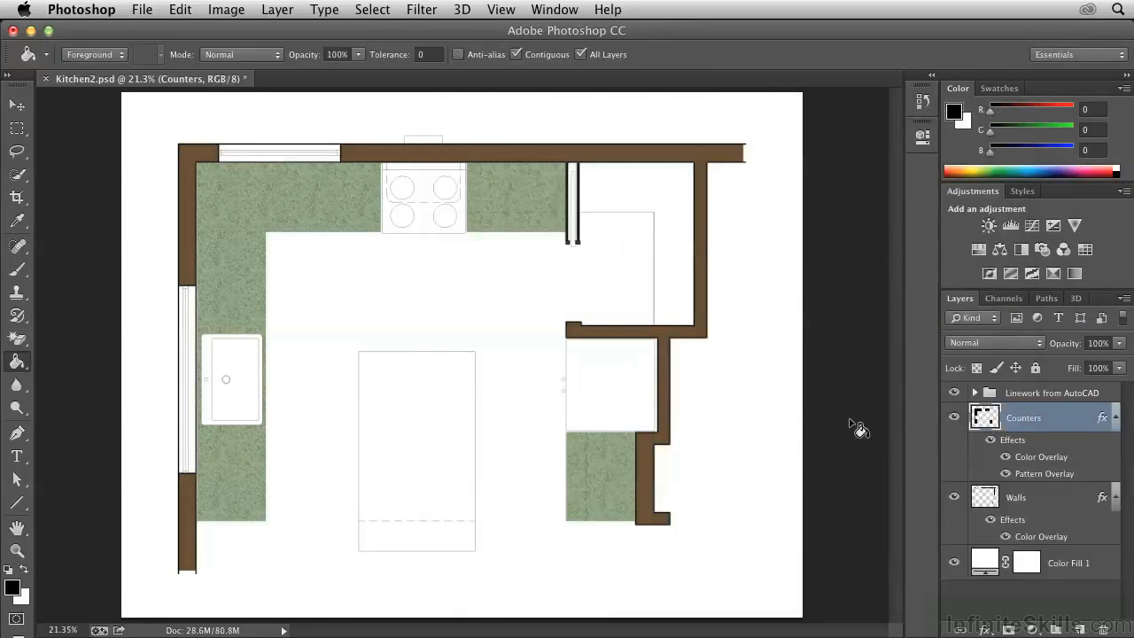